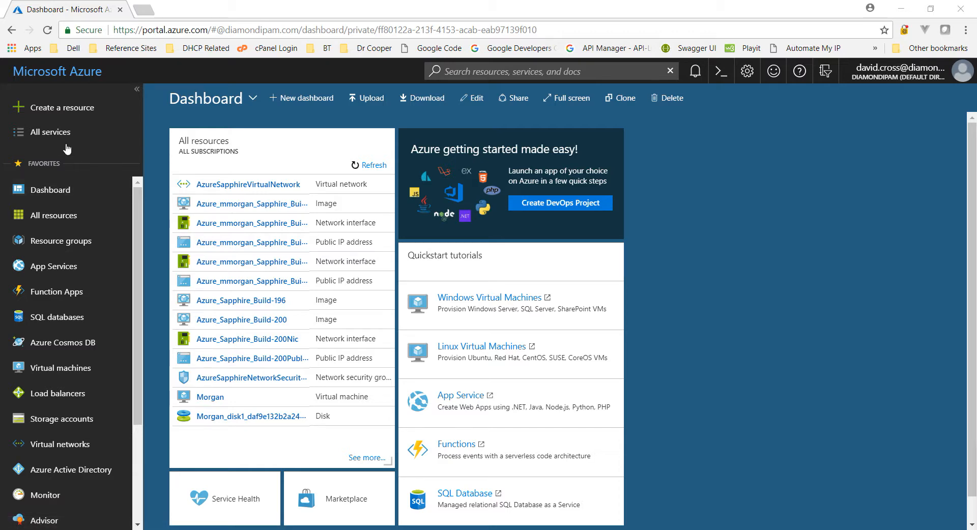
- Filter All services by 'image' and star Images to add it to the favourites
{"action": "left_click", "coordinate": [66, 142]}
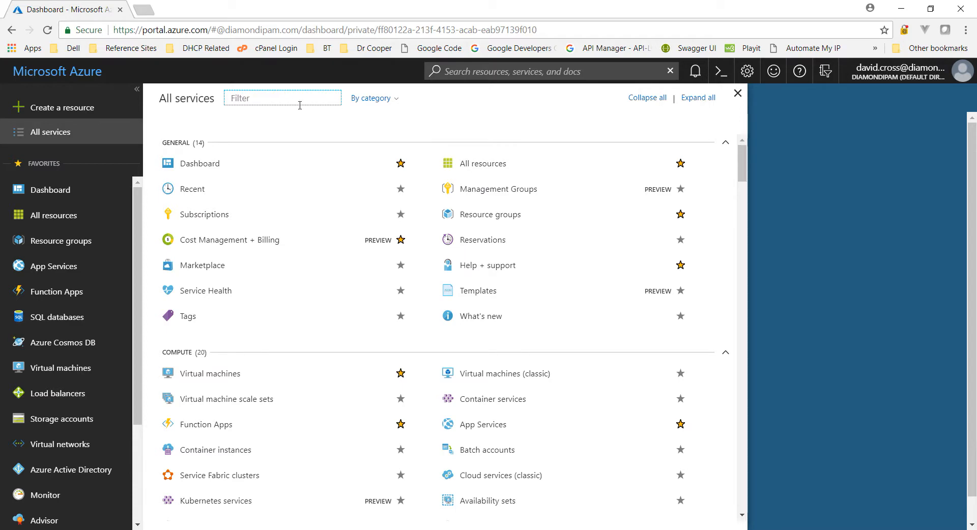
{"action": "type", "text": "image"}
{"action": "key", "text": "Return"}
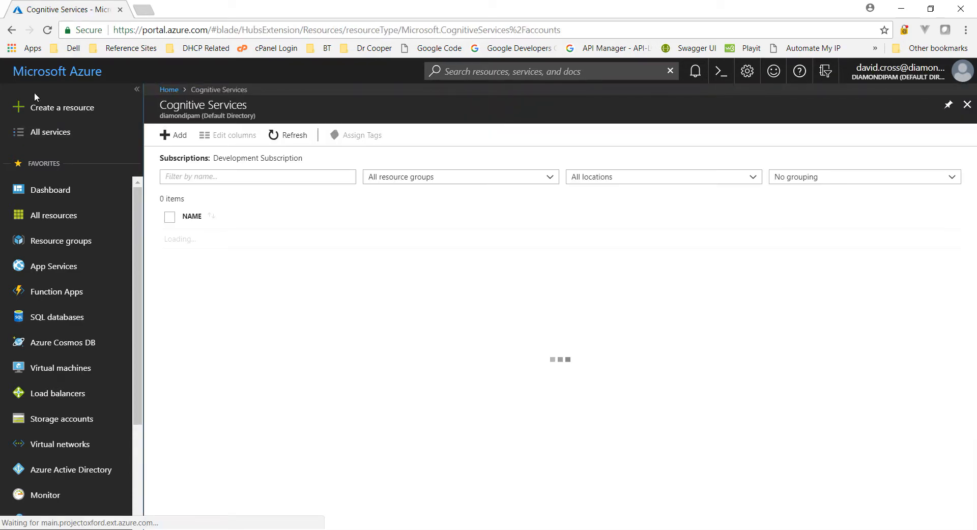
{"action": "left_click", "coordinate": [61, 131]}
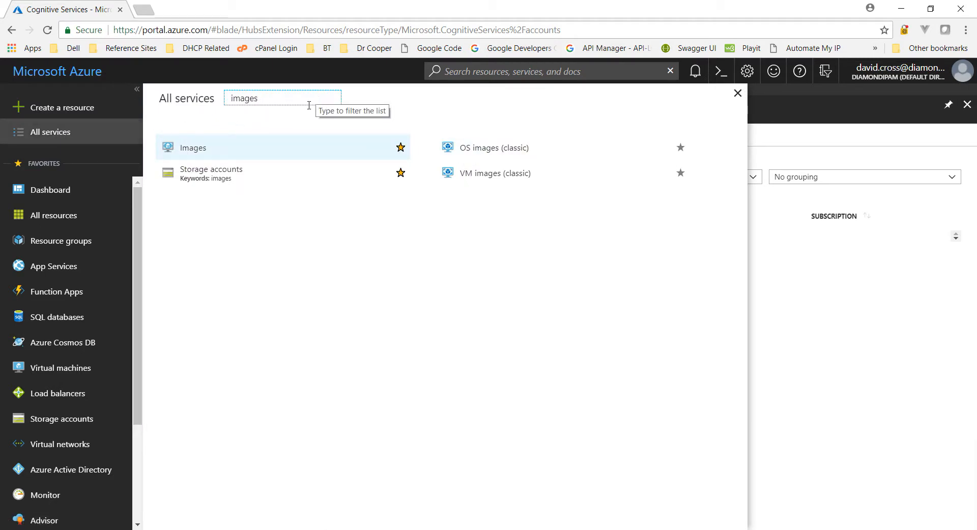
{"action": "left_click", "coordinate": [401, 149]}
{"action": "scroll", "coordinate": [38, 483], "scroll_direction": "down", "scroll_amount": 3}
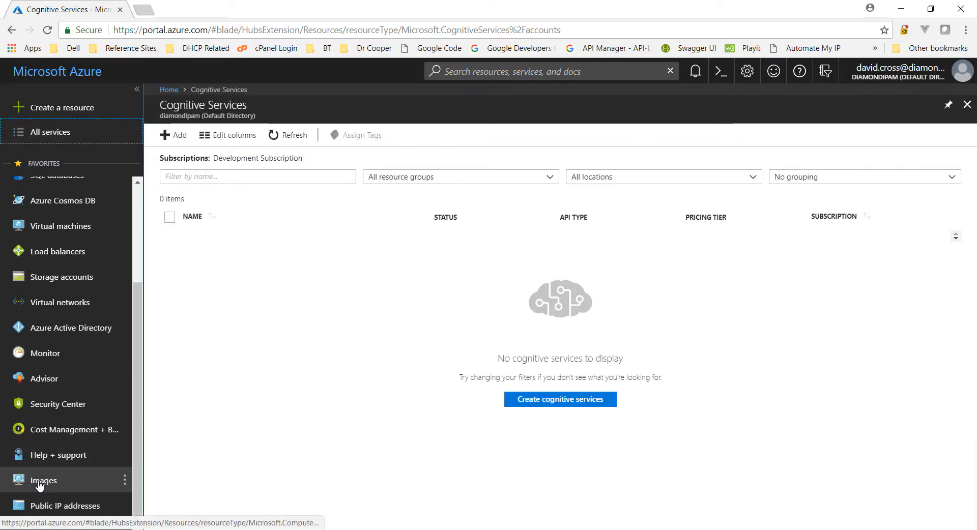
- Open the Azure_Sapphire_Build-200 image from the Images favourite list
{"action": "left_click", "coordinate": [39, 485]}
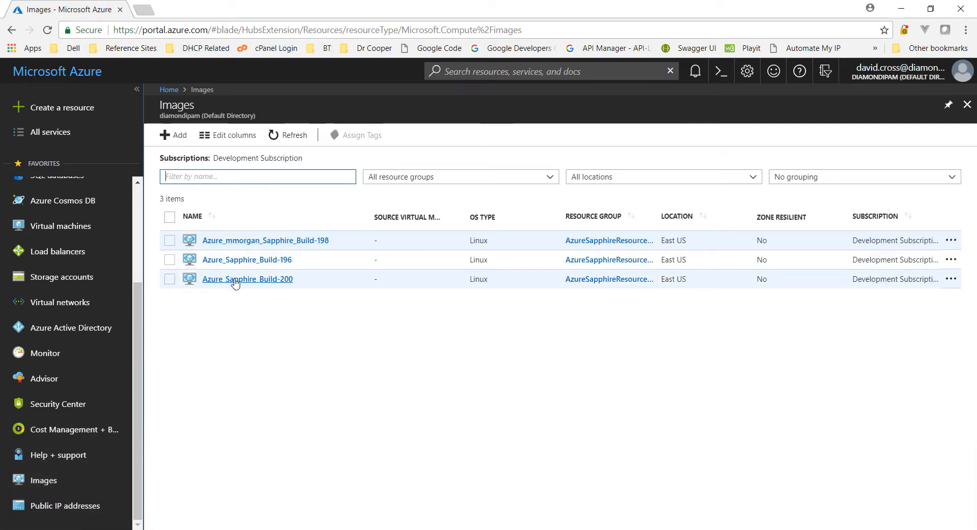
{"action": "left_click", "coordinate": [278, 280]}
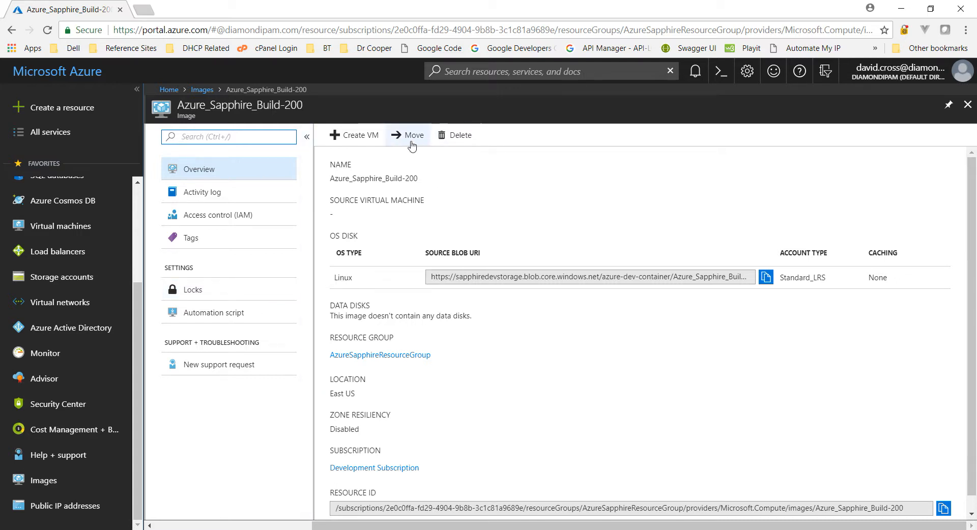
- Start a VM from the image named sales-dcross2, keeping SSD as the disk type
{"action": "left_click", "coordinate": [351, 135]}
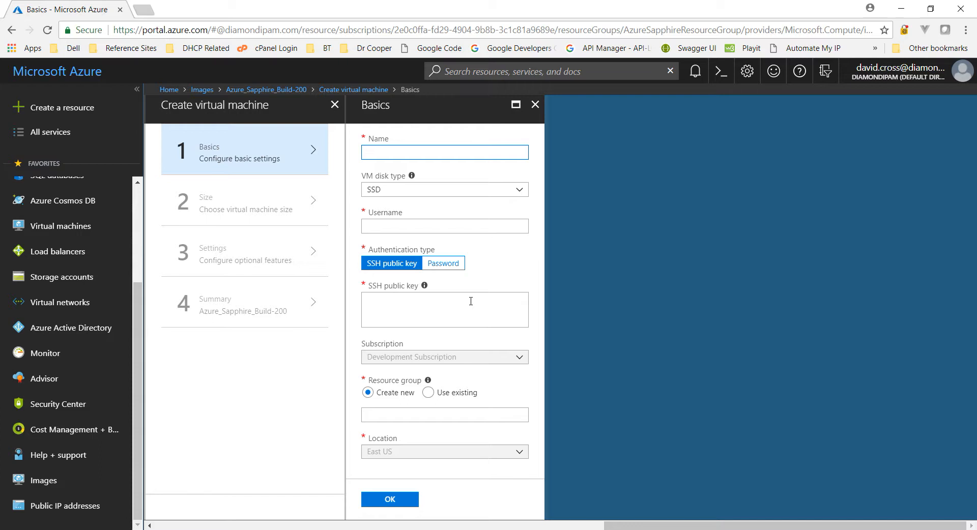
{"action": "left_click", "coordinate": [372, 154]}
{"action": "type", "text": "sales-dcross2"}
{"action": "key", "text": "Tab"}
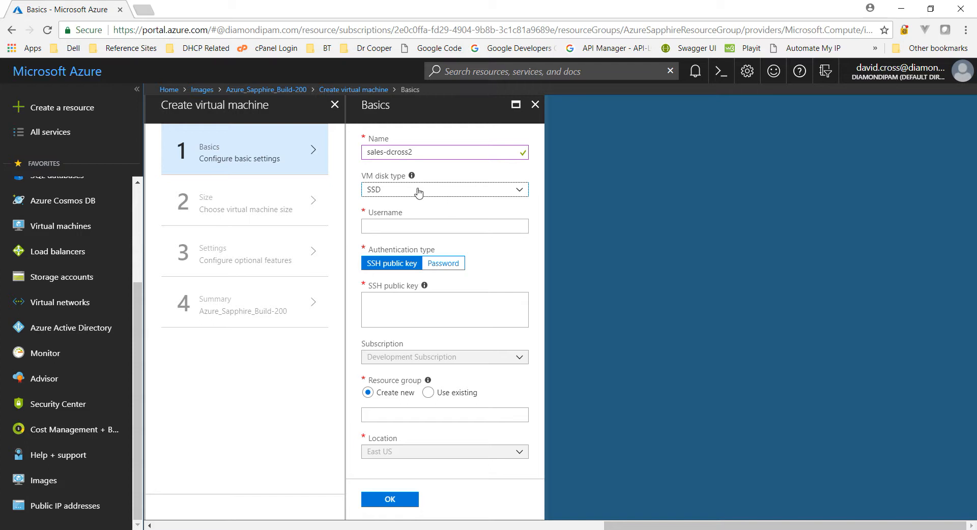
{"action": "left_click", "coordinate": [510, 193]}
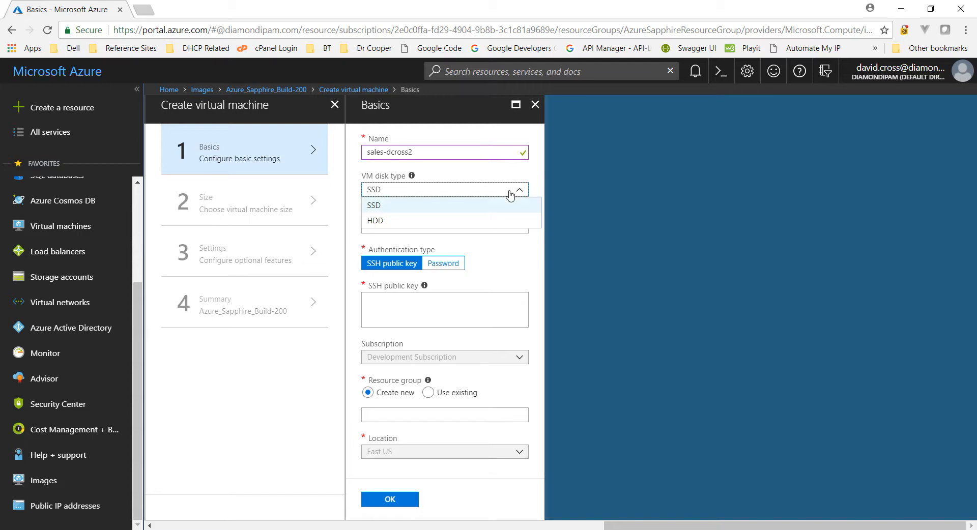
{"action": "left_click", "coordinate": [509, 193]}
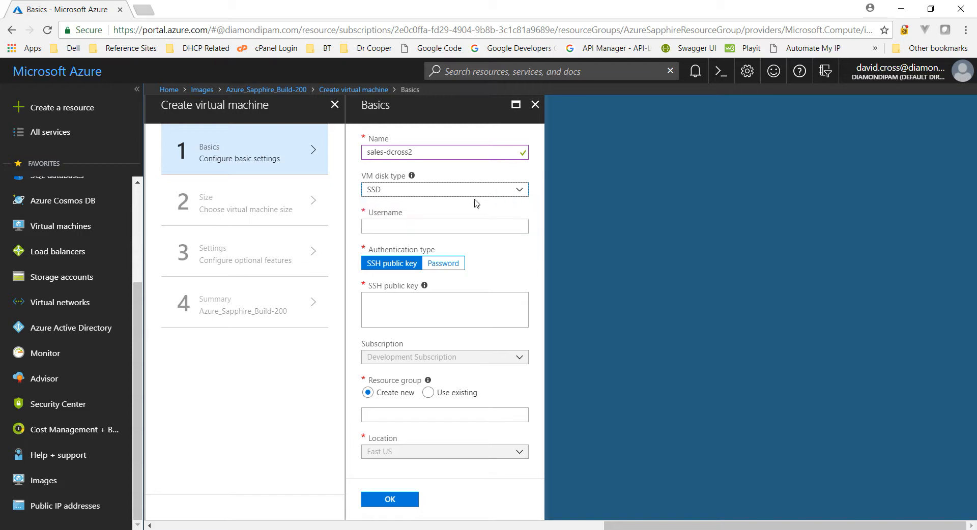
- Set username sales-dcross, choose the SSH public key field, and bring PuTTY Key Generator alongside
{"action": "left_click", "coordinate": [454, 226]}
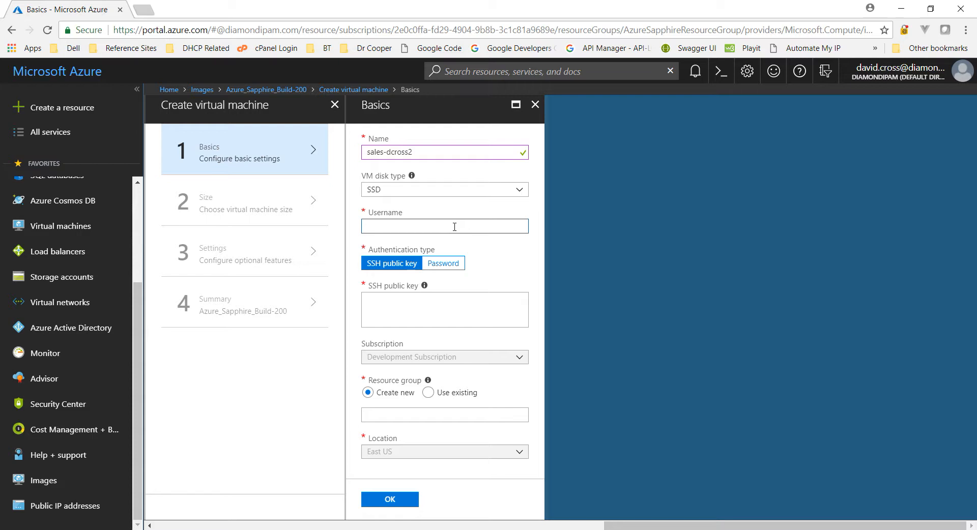
{"action": "type", "text": "sales-dcross"}
{"action": "left_click", "coordinate": [456, 303]}
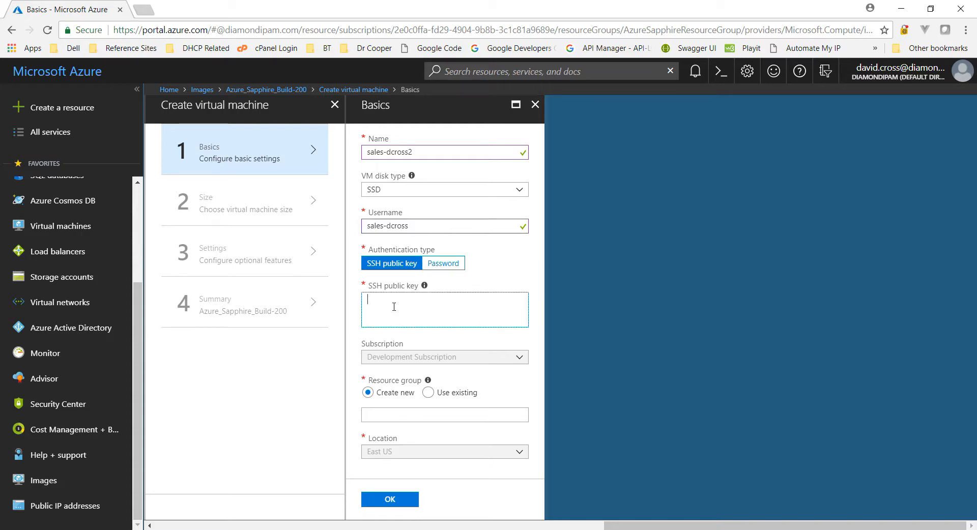
{"action": "mouse_move", "coordinate": [573, 529]}
{"action": "left_mouse_down"}
{"action": "mouse_move", "coordinate": [574, 437]}
{"action": "mouse_move", "coordinate": [737, 145]}
{"action": "mouse_move", "coordinate": [750, 147]}
{"action": "left_mouse_up"}
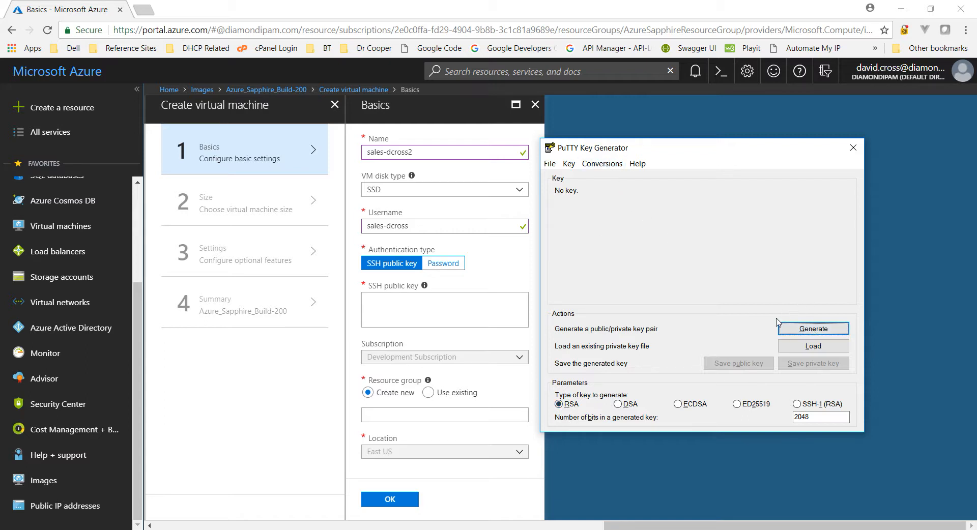
- Generate a 2048-bit RSA key, enter and confirm its passphrase, and start saving the public key
{"action": "left_click", "coordinate": [827, 329]}
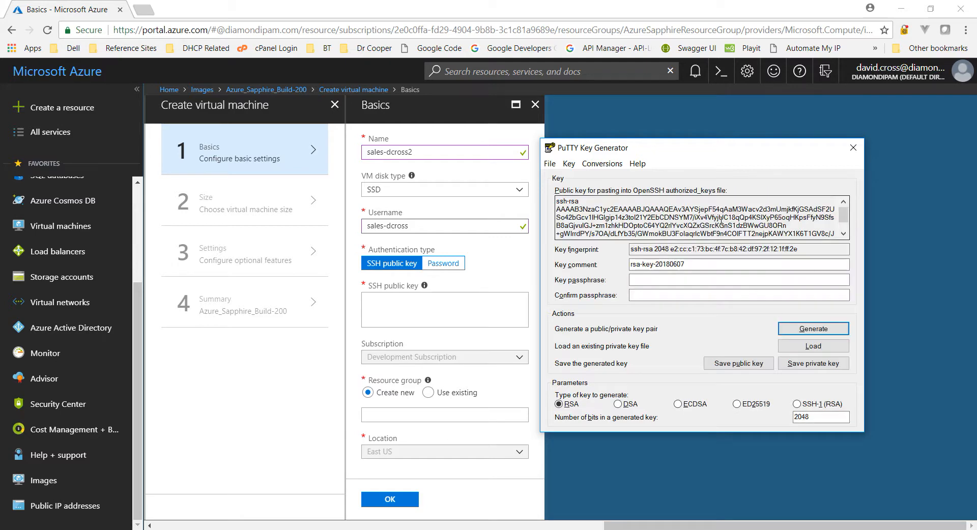
{"action": "left_click", "coordinate": [681, 281]}
{"action": "left_click", "coordinate": [681, 279]}
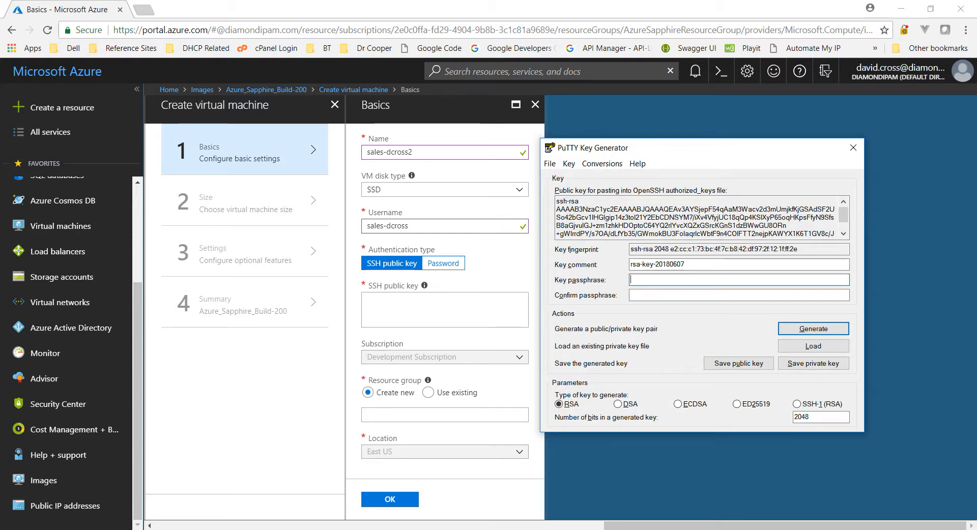
{"action": "type", "text": "•••••••"}
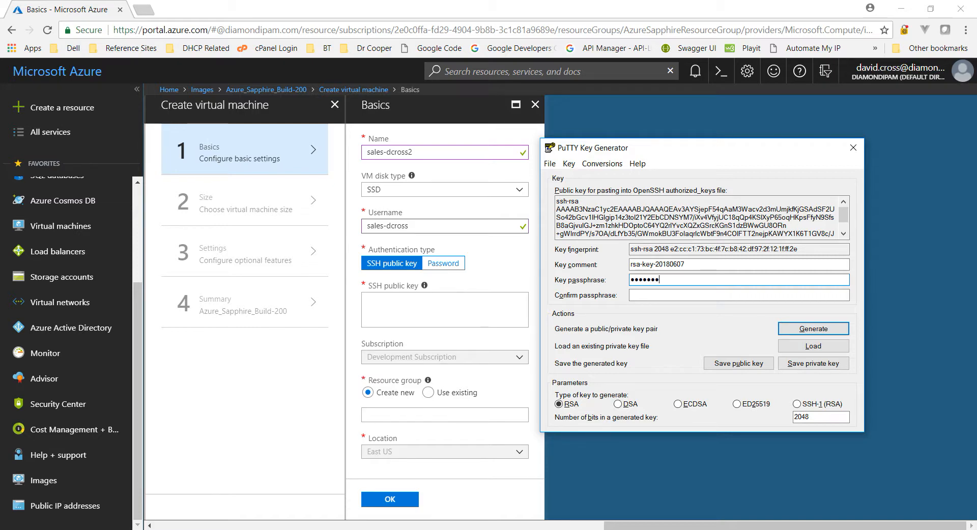
{"action": "type", "text": "••"}
{"action": "key", "text": "Tab"}
{"action": "type", "text": "•••••"}
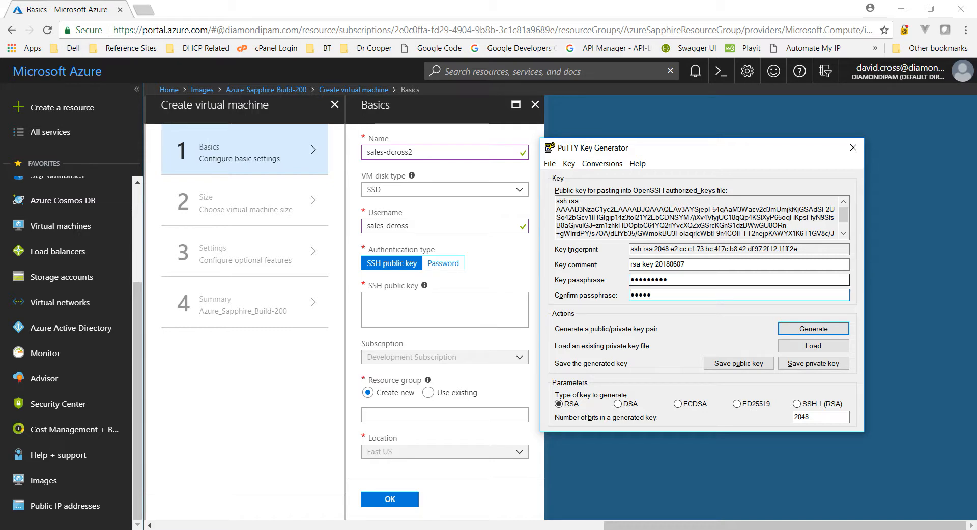
{"action": "type", "text": "••••"}
{"action": "key", "text": "Tab"}
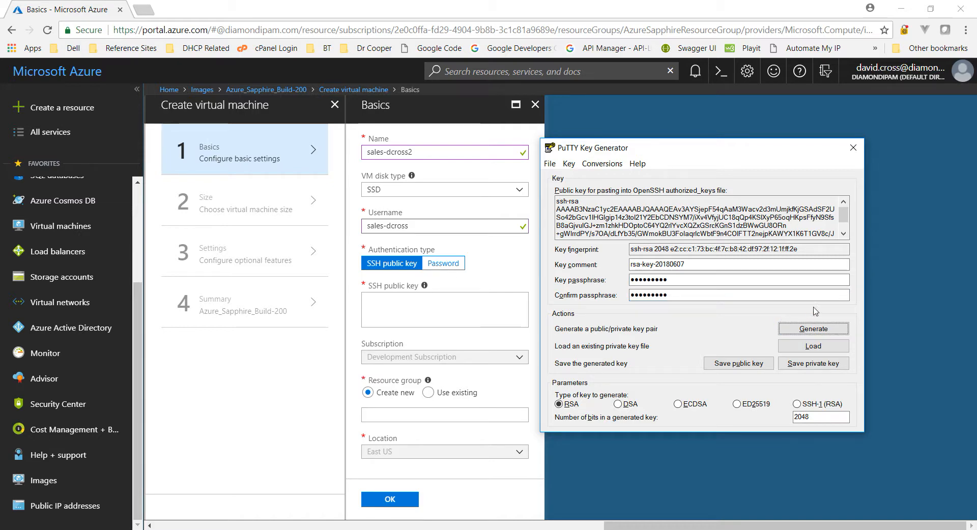
{"action": "left_click", "coordinate": [738, 363]}
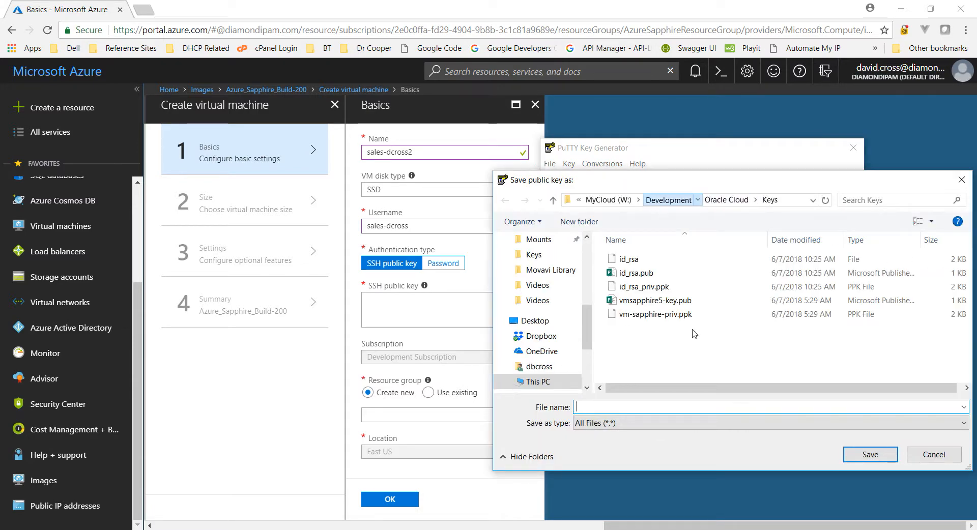
- Save the public key as demo-key.pub in the Azure keys folder
{"action": "double_click", "coordinate": [644, 259]}
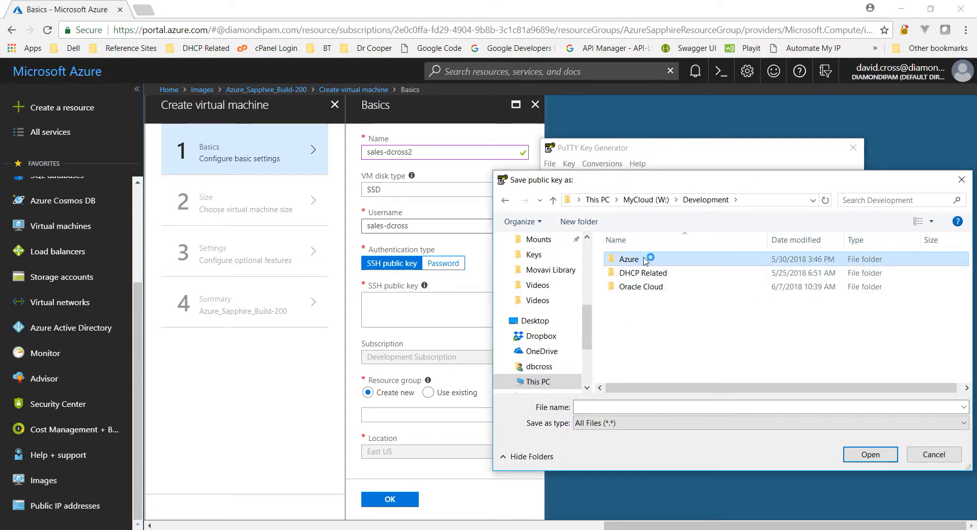
{"action": "double_click", "coordinate": [626, 273]}
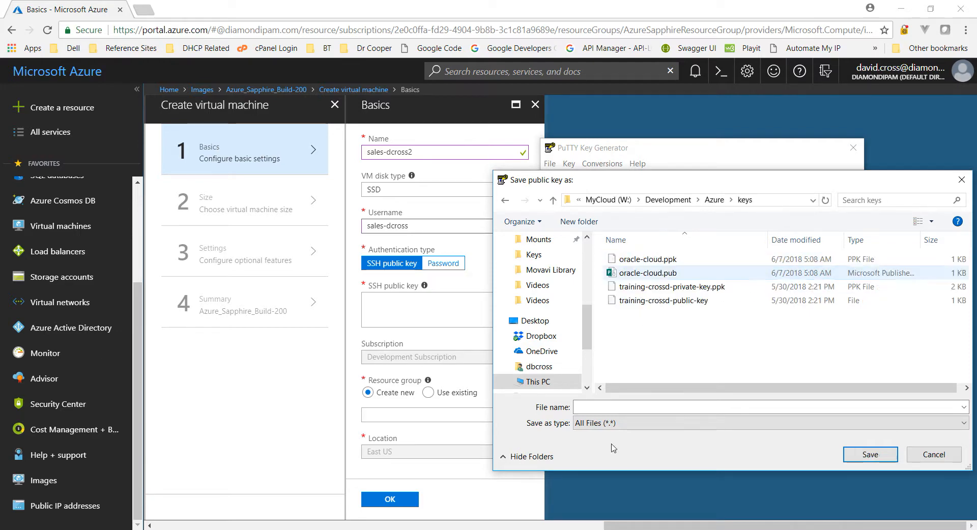
{"action": "left_click", "coordinate": [600, 406]}
{"action": "type", "text": "demo-key"}
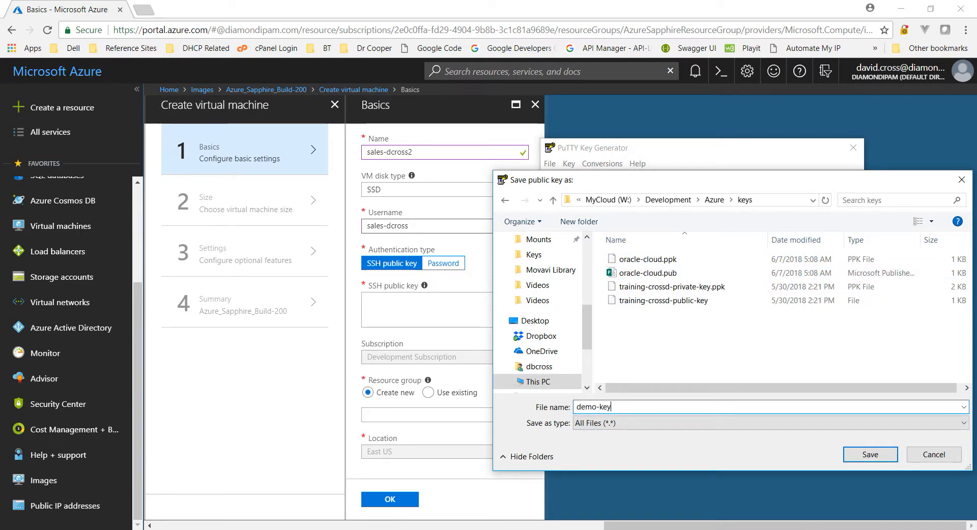
{"action": "type", "text": ".pub"}
{"action": "key", "text": "Return"}
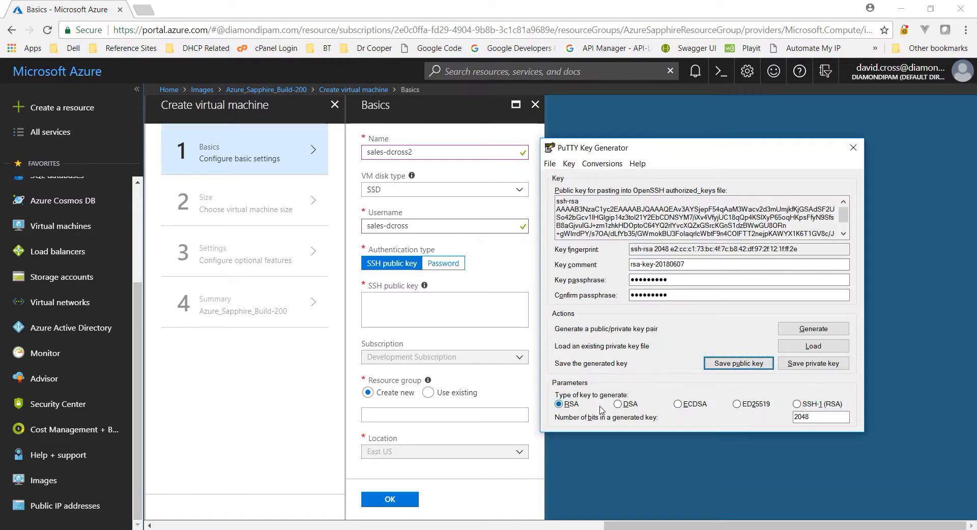
- Dismiss the passphrase mismatch error and retype the key passphrase and its confirmation
{"action": "left_click", "coordinate": [836, 366]}
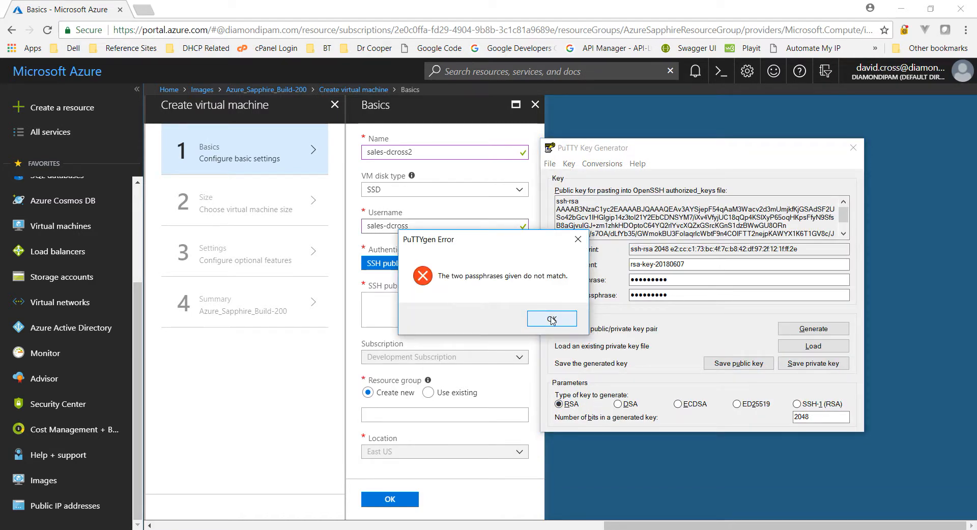
{"action": "left_click", "coordinate": [552, 319]}
{"action": "key", "text": "alt+p"}
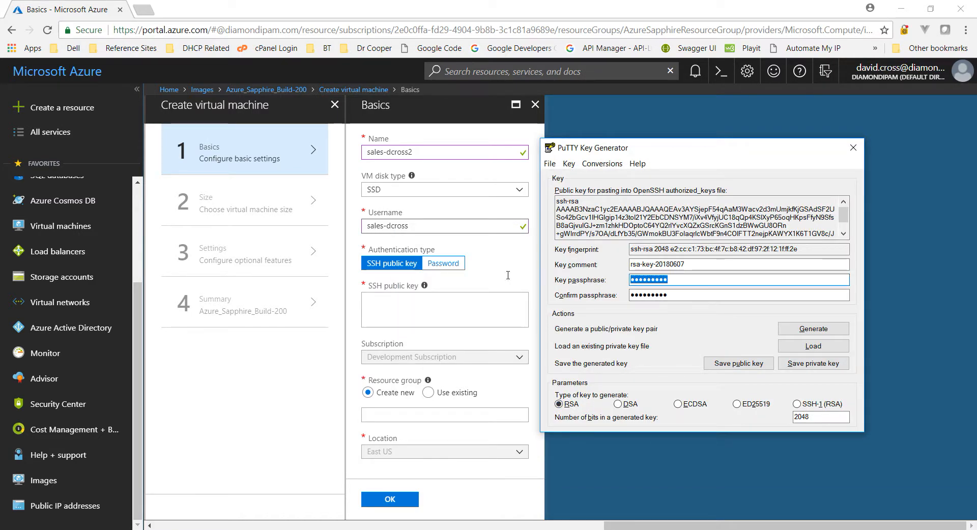
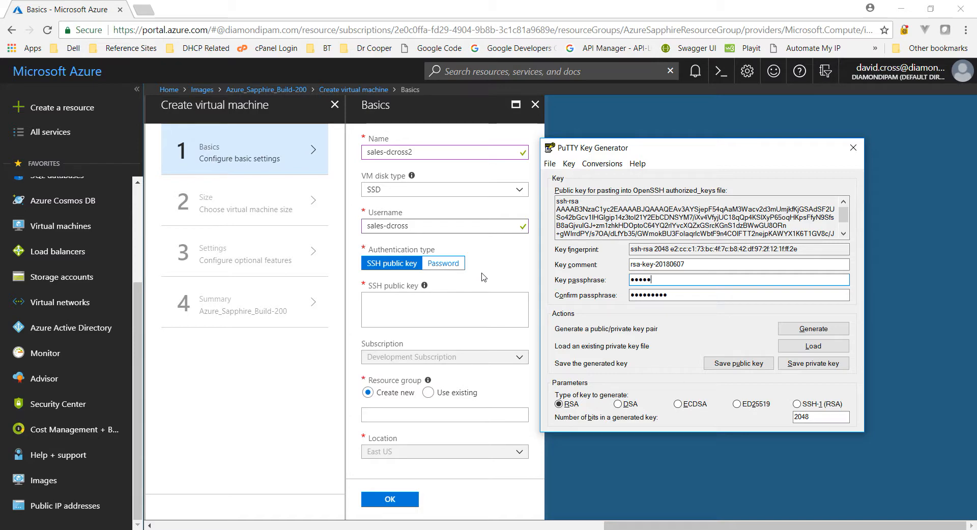
{"action": "key", "text": "Tab"}
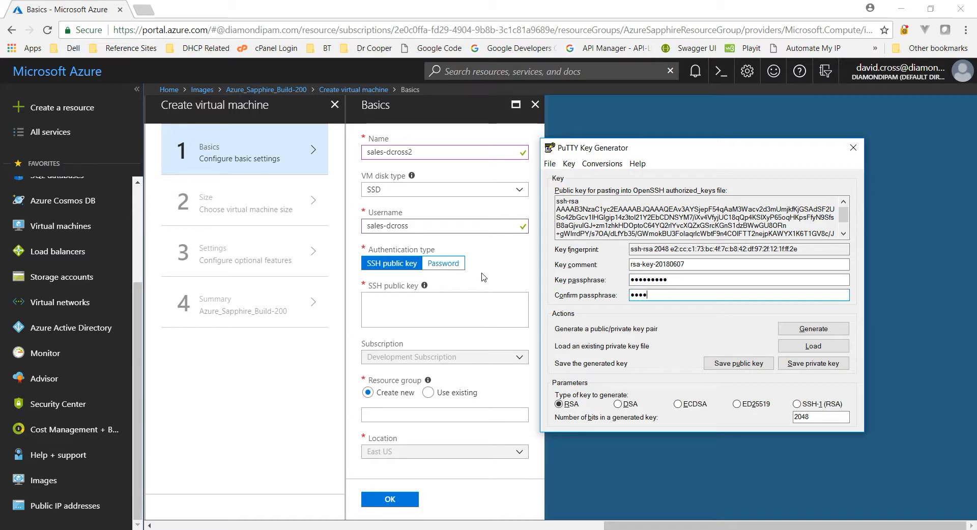
- Overwrite demo-key.pub, save the private key as demo-key_priv, and select the public key text
{"action": "left_click", "coordinate": [738, 363]}
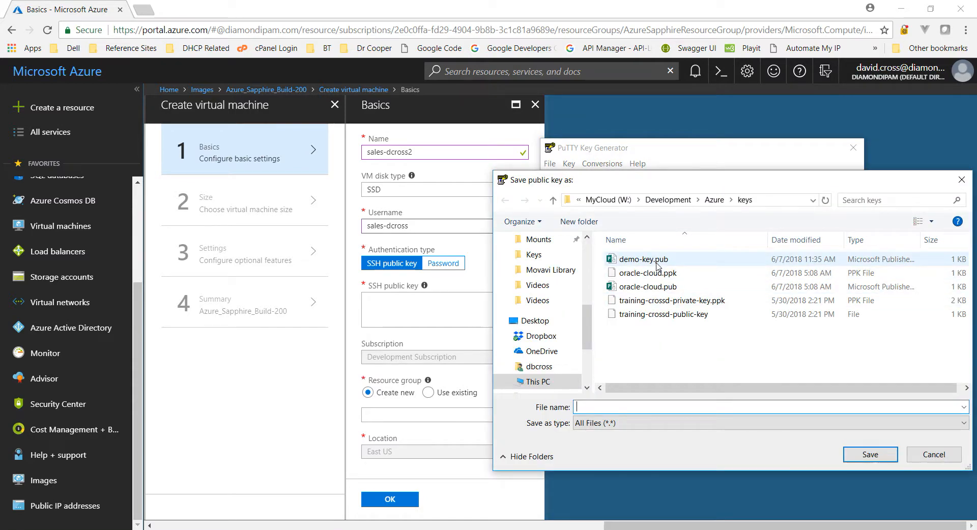
{"action": "double_click", "coordinate": [656, 262]}
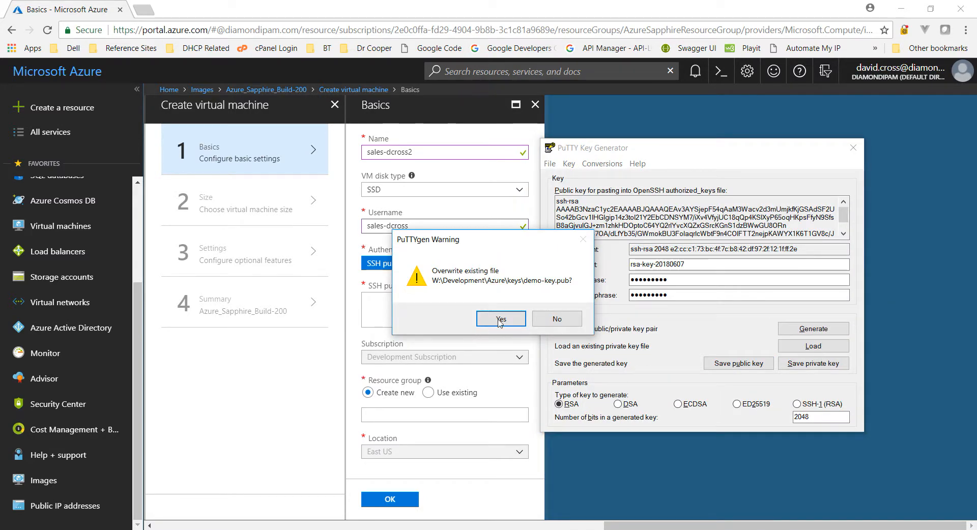
{"action": "key", "text": "Return"}
{"action": "left_click", "coordinate": [808, 366]}
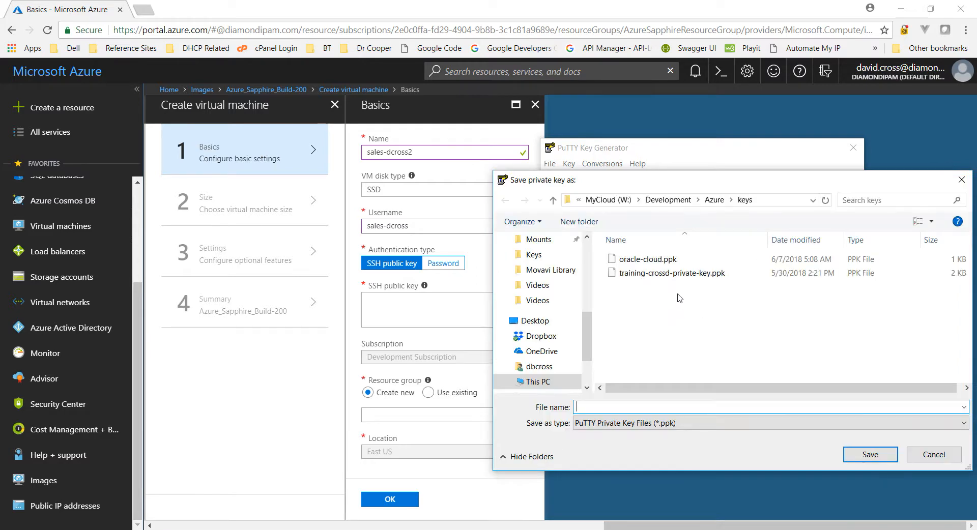
{"action": "type", "text": "dem"}
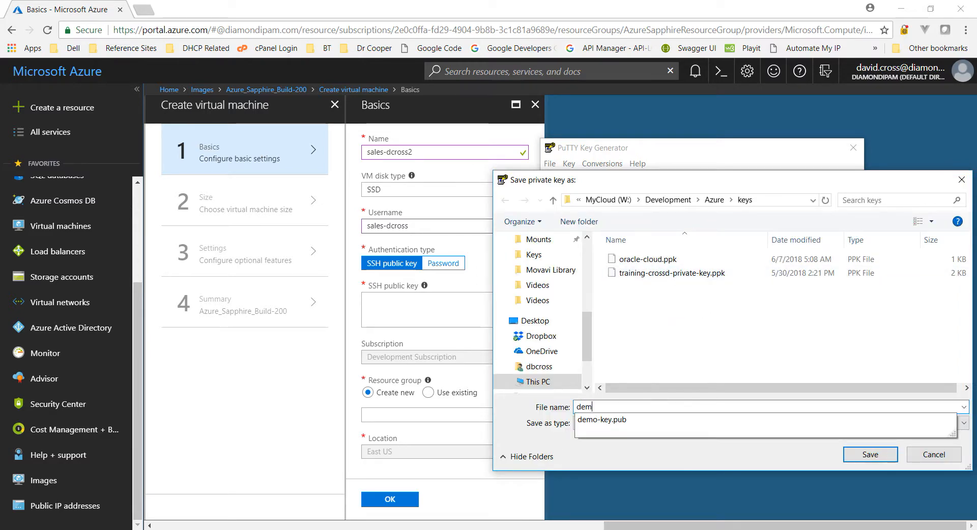
{"action": "type", "text": "o-key_p"}
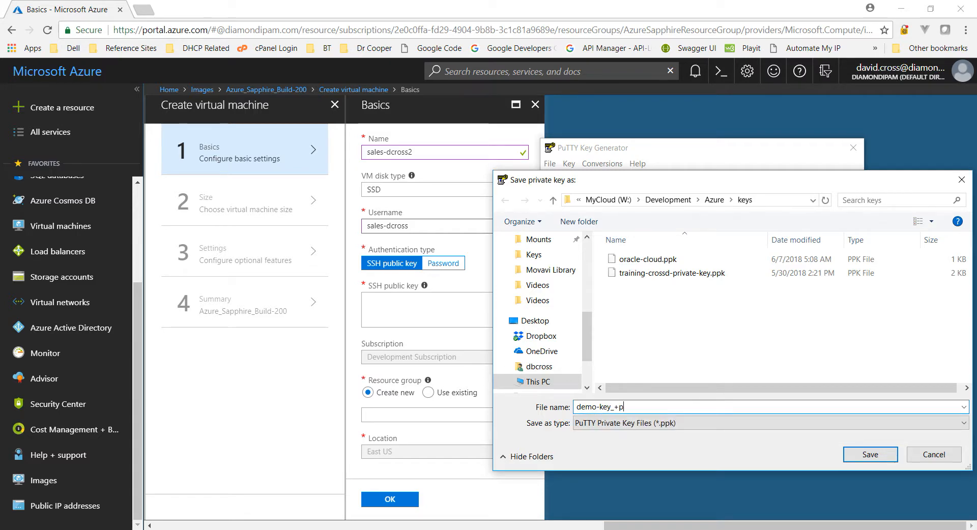
{"action": "type", "text": "riv"}
{"action": "key", "text": "Return"}
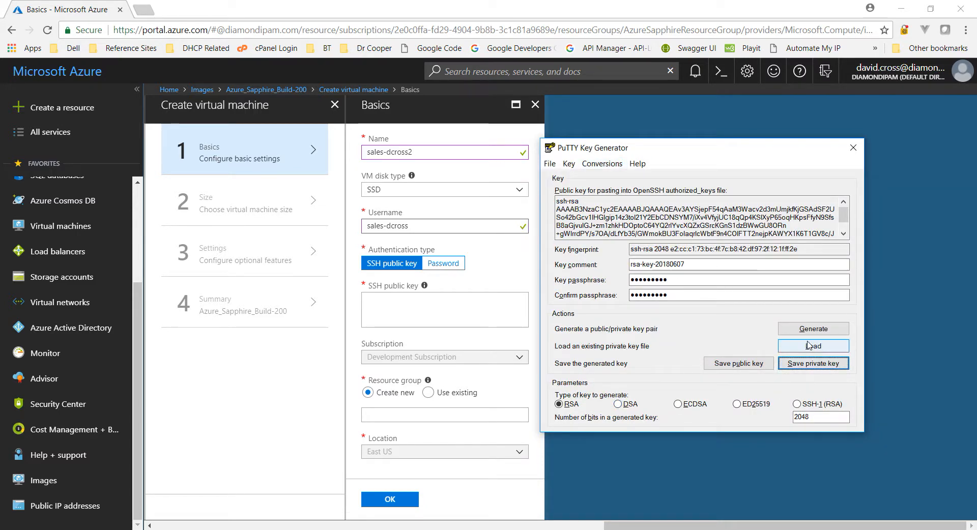
{"action": "left_click", "coordinate": [704, 226]}
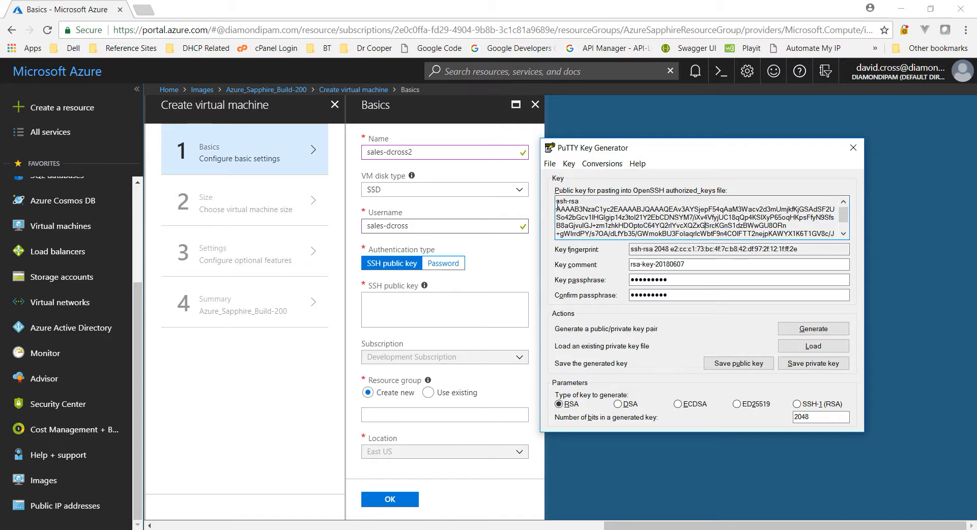
{"action": "left_click_drag", "start_coordinate": [556, 202], "coordinate": [745, 233]}
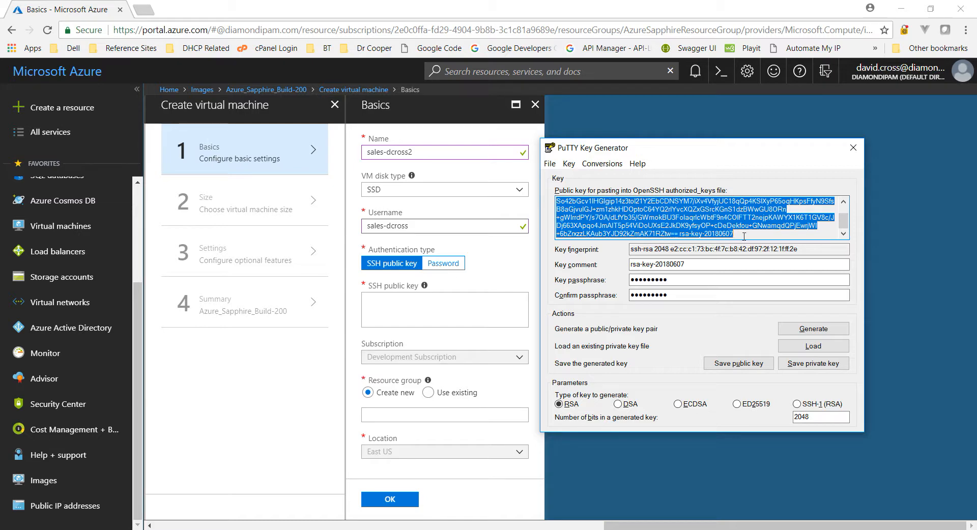
- Copy the public key from PuTTYgen and paste it into the VM's SSH public key field
{"action": "right_click", "coordinate": [720, 217]}
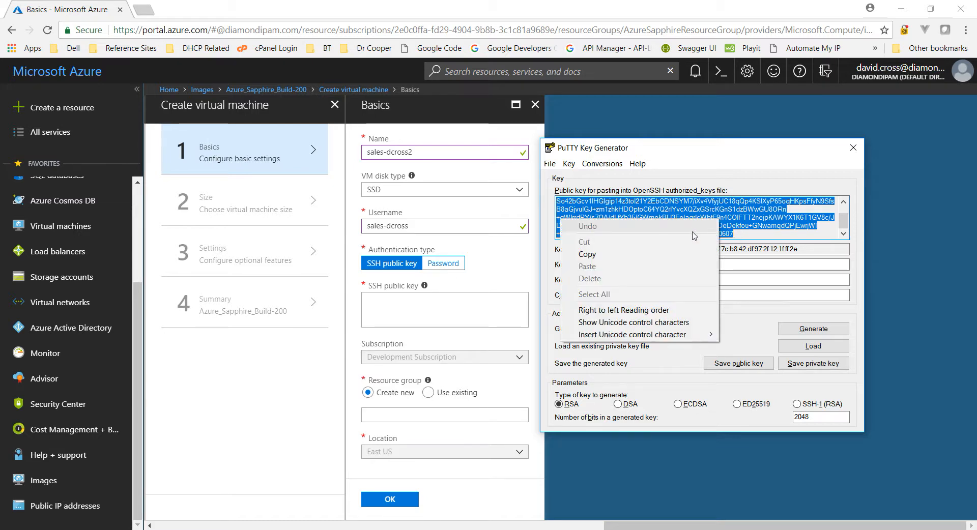
{"action": "left_click", "coordinate": [671, 256]}
{"action": "left_click", "coordinate": [449, 307]}
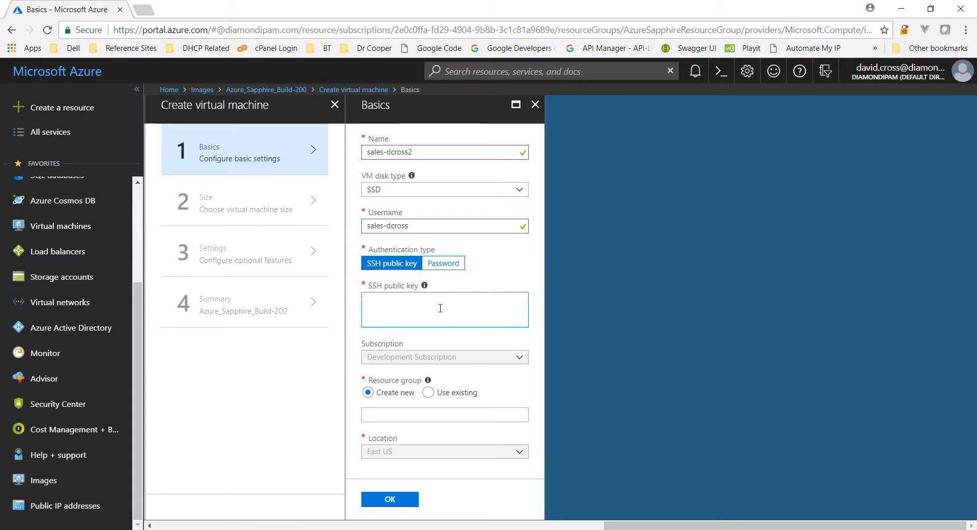
{"action": "key", "text": "ctrl+v"}
{"action": "left_click", "coordinate": [456, 339]}
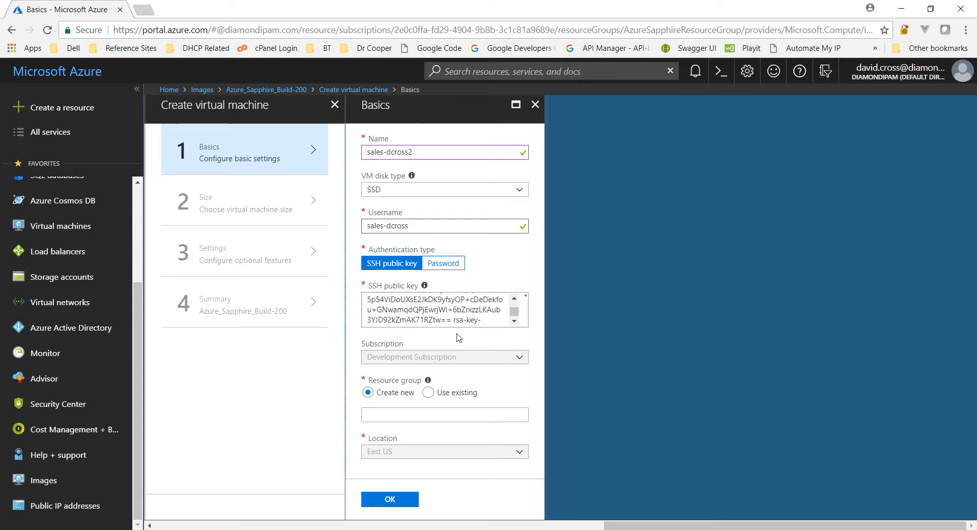
- Use existing resource group AzureSapphireResourceGroup and confirm the Basics settings
{"action": "left_click", "coordinate": [480, 363]}
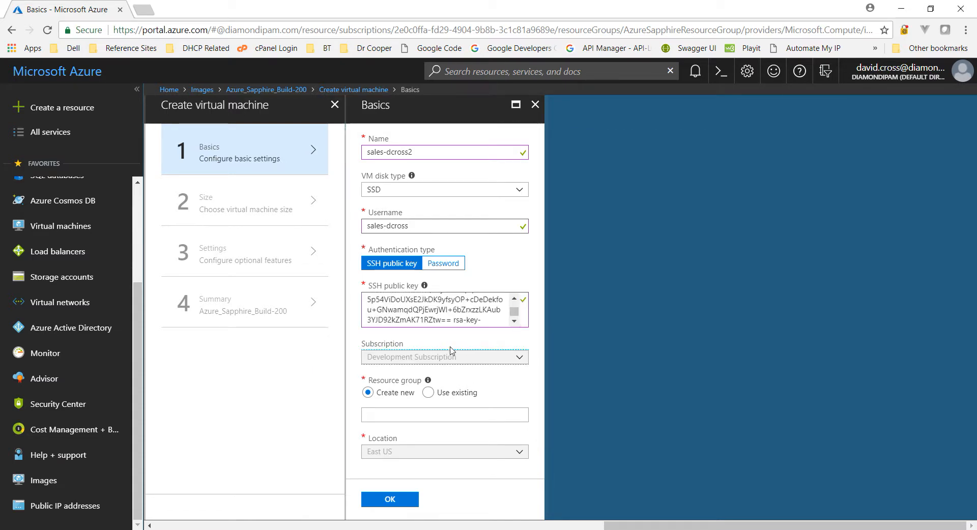
{"action": "left_click", "coordinate": [427, 394]}
{"action": "left_click", "coordinate": [524, 421]}
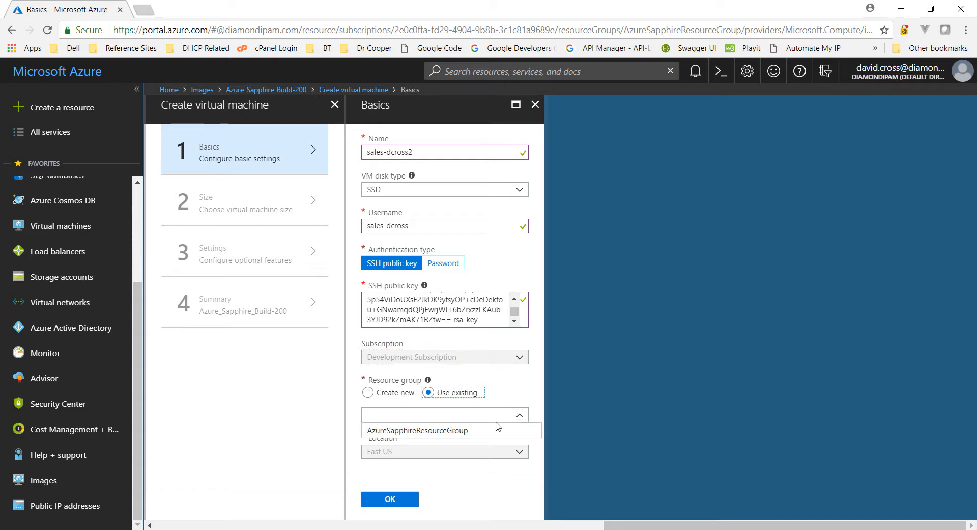
{"action": "left_click", "coordinate": [442, 430]}
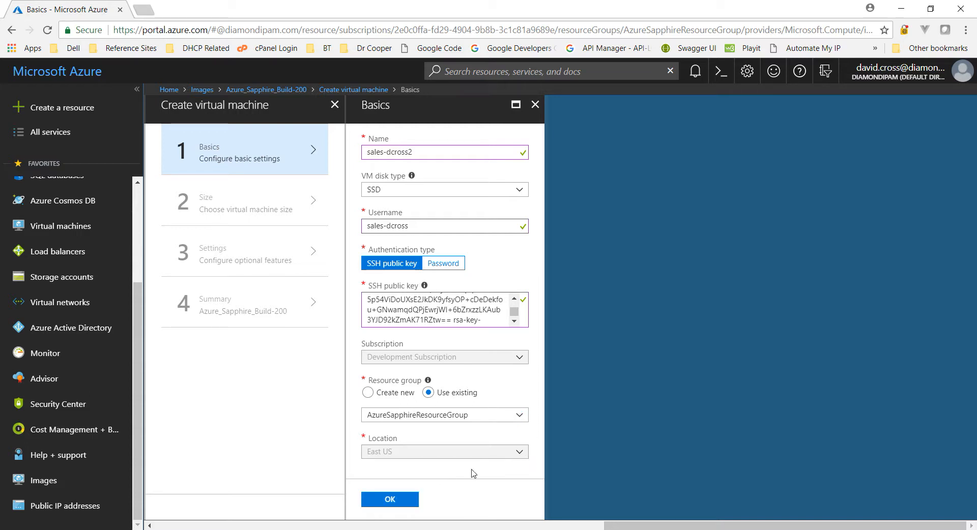
{"action": "left_click", "coordinate": [394, 503]}
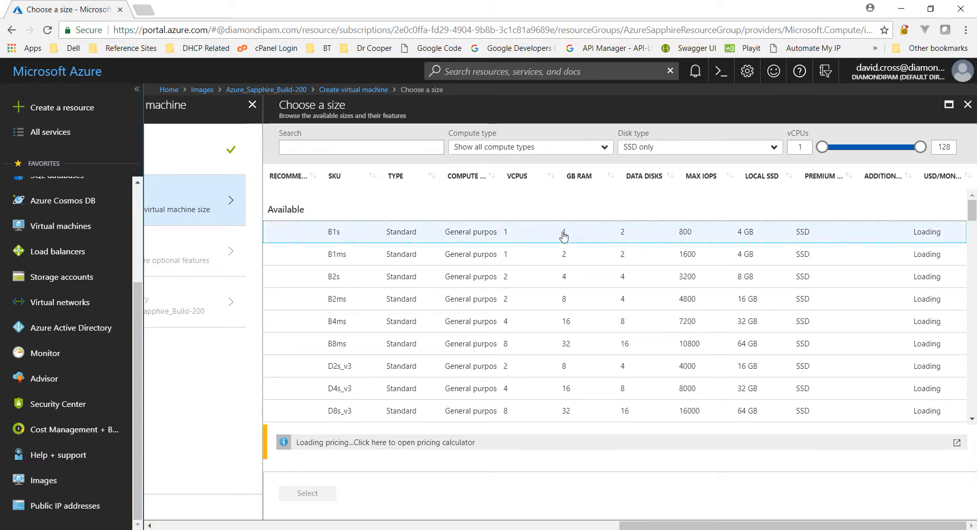
- Select the B2s size ($31.25/month) for the VM and confirm it
{"action": "left_click", "coordinate": [511, 284]}
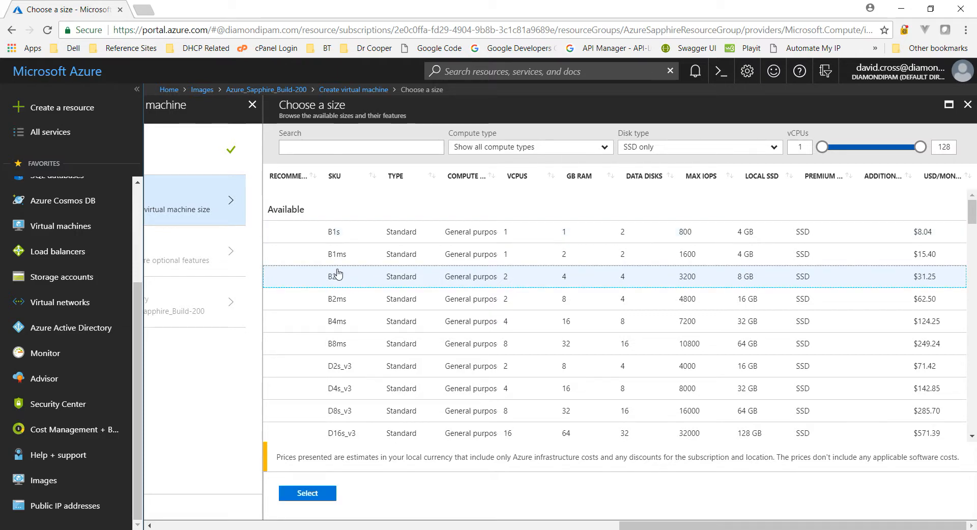
{"action": "left_click", "coordinate": [305, 494]}
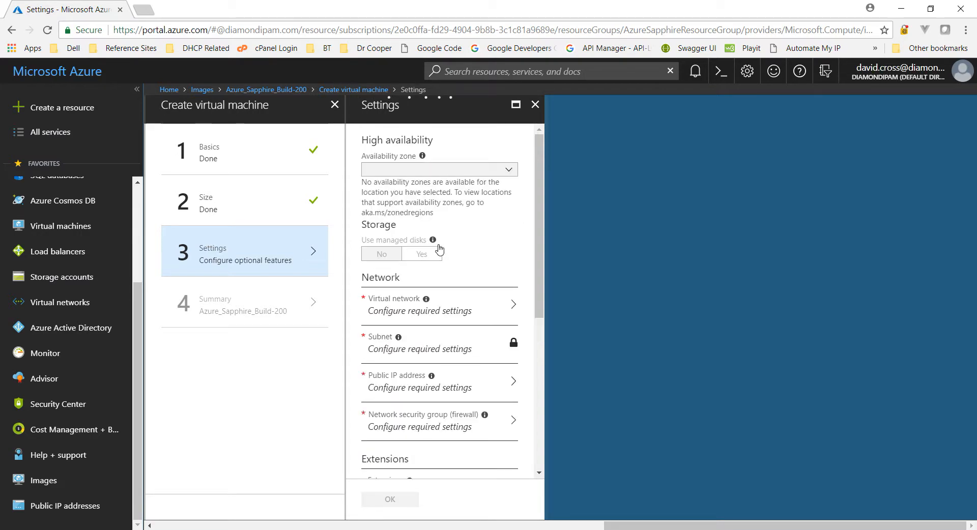
- Keep the default virtual network, subnet and new public IP sales-dcross2-ip, then confirm Settings
{"action": "scroll", "coordinate": [442, 241], "scroll_direction": "down", "scroll_amount": 2}
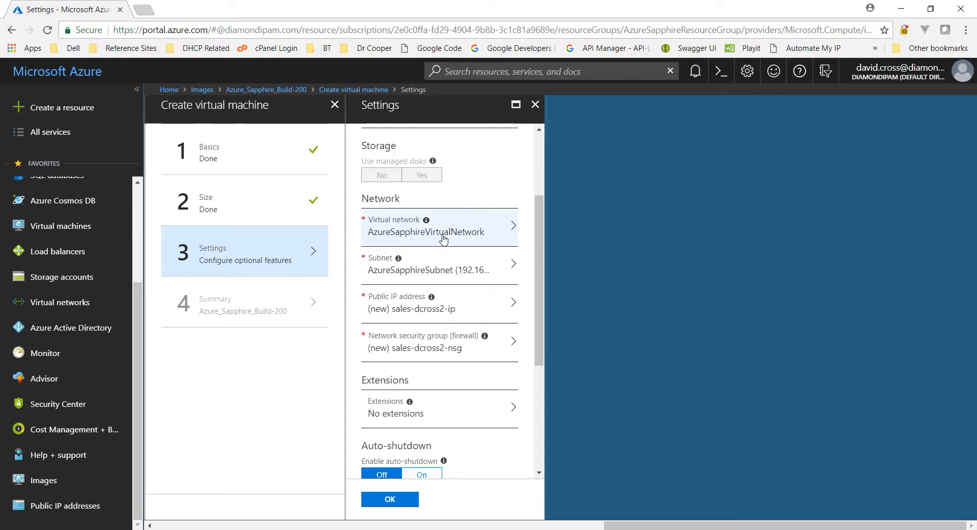
{"action": "left_click", "coordinate": [513, 227]}
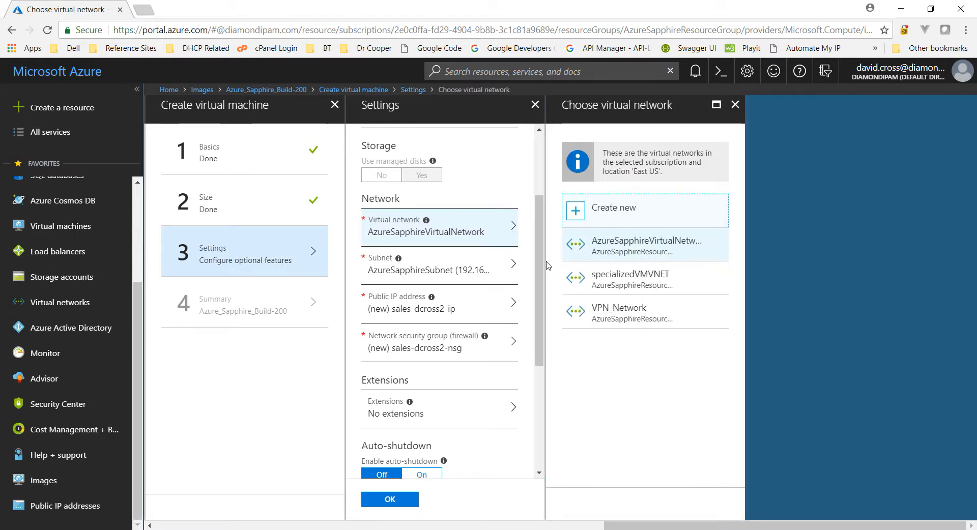
{"action": "left_click", "coordinate": [511, 271]}
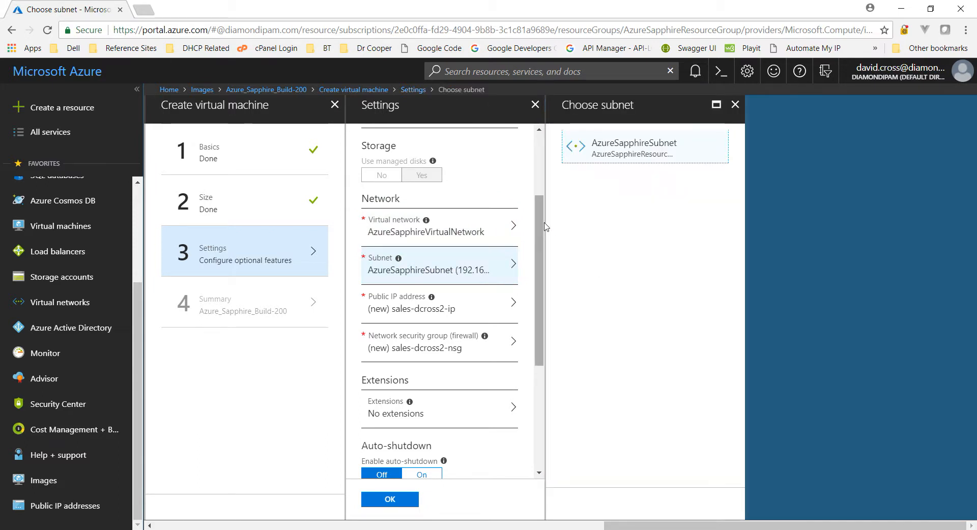
{"action": "left_click", "coordinate": [508, 307]}
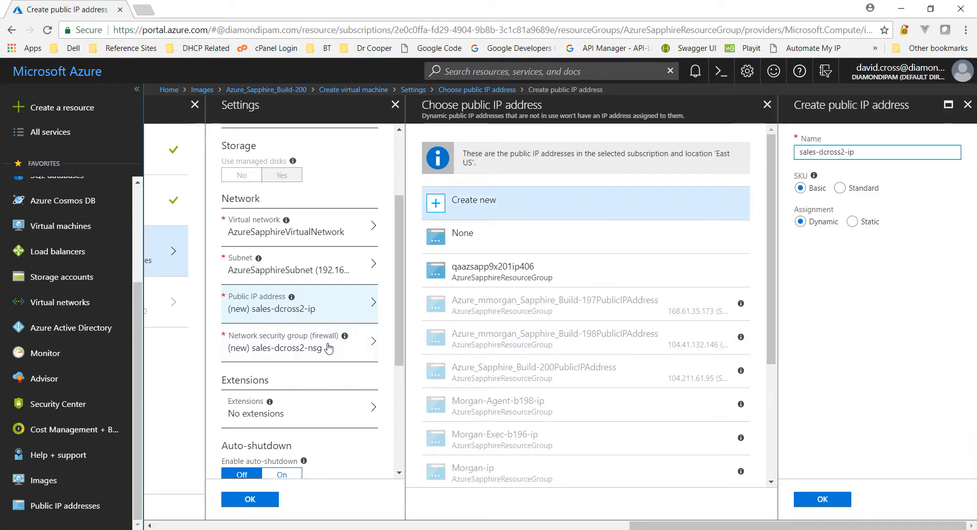
{"action": "scroll", "coordinate": [331, 383], "scroll_direction": "down", "scroll_amount": 4}
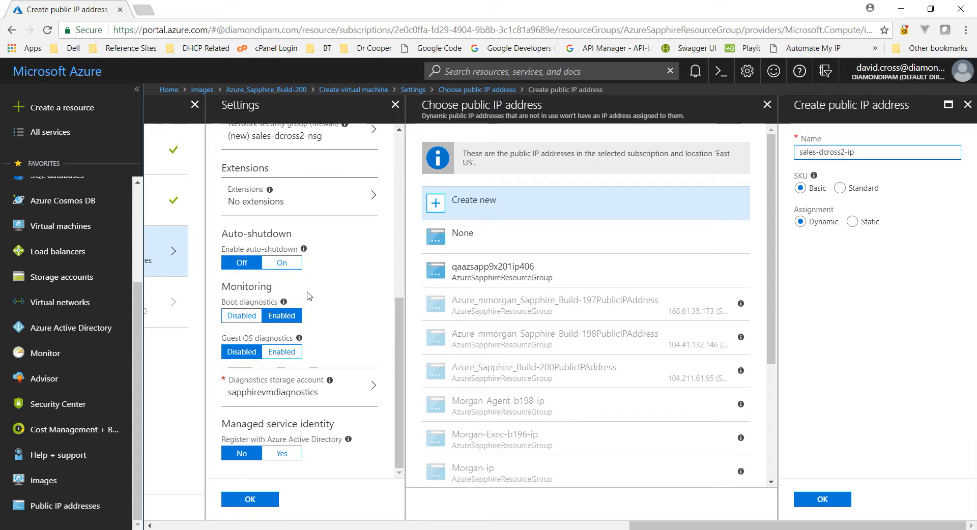
{"action": "left_click", "coordinate": [251, 499]}
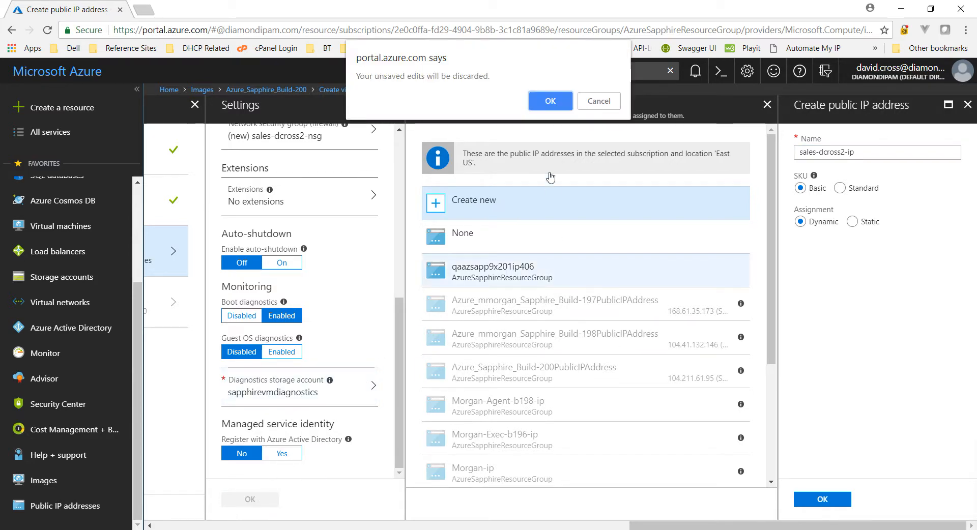
{"action": "left_click", "coordinate": [600, 101]}
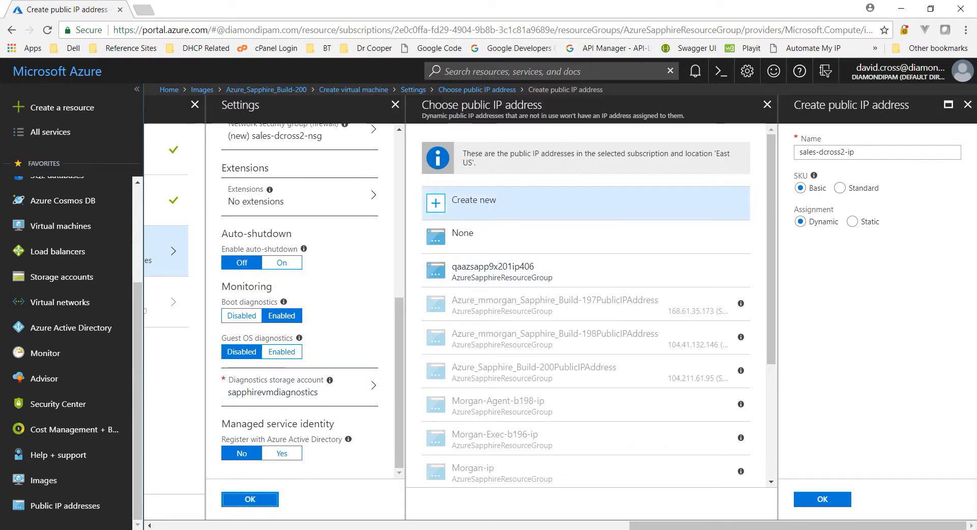
{"action": "left_click", "coordinate": [823, 499]}
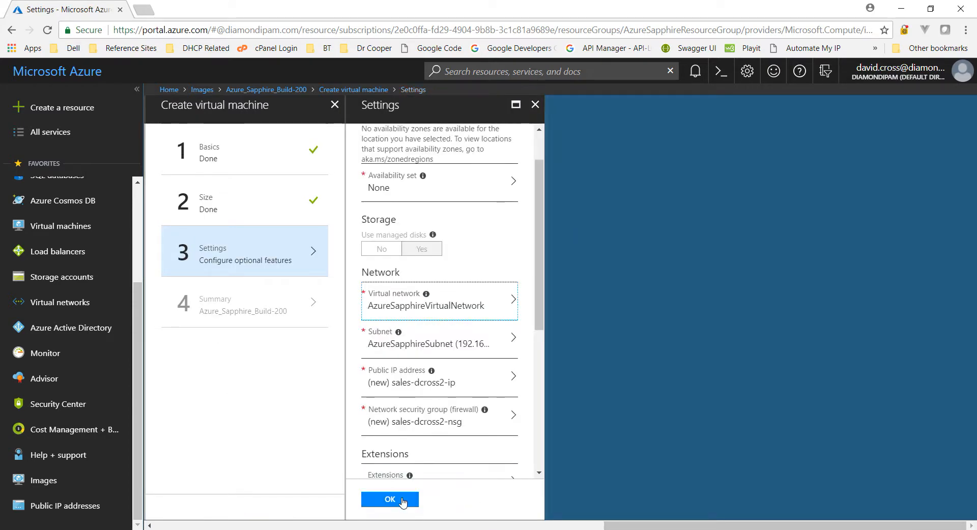
{"action": "left_click", "coordinate": [390, 500]}
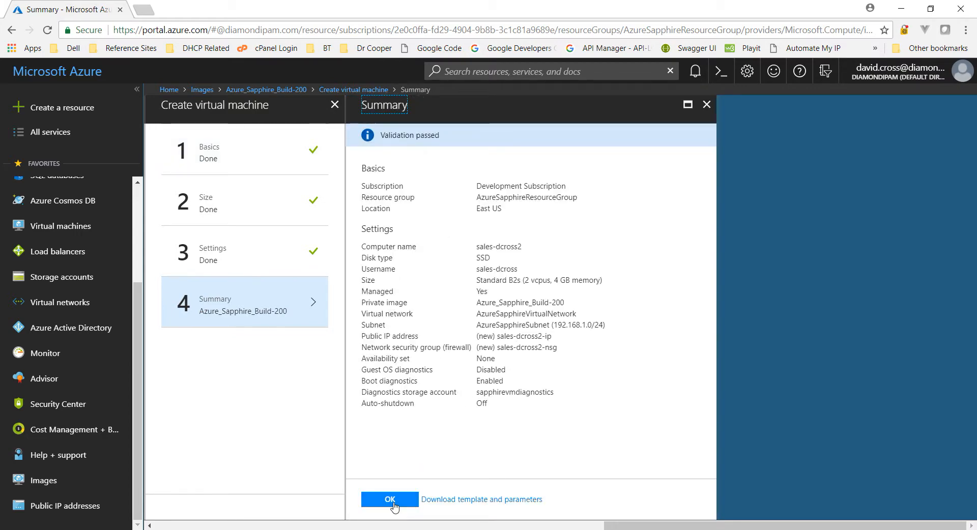
- Deploy the validated VM and open sales-dcross2 from the Deployment succeeded notification
{"action": "left_click", "coordinate": [392, 501]}
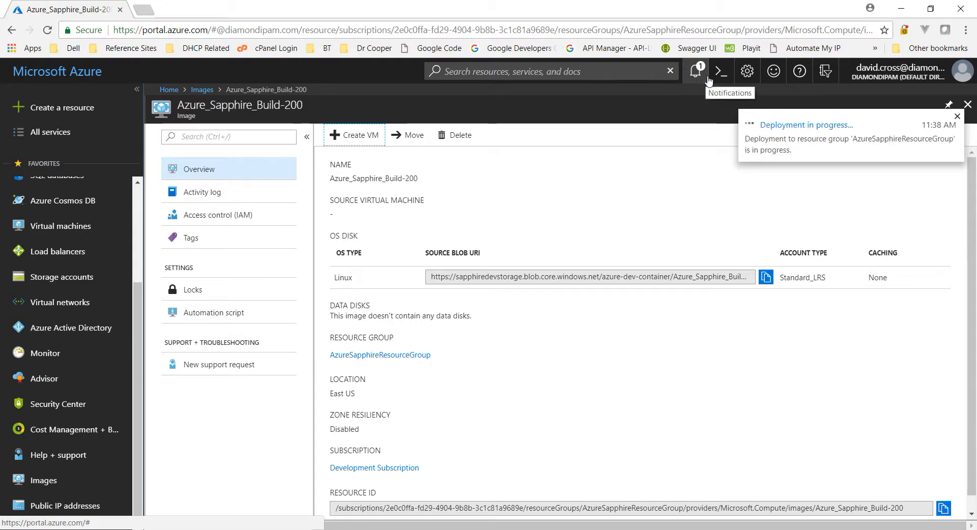
{"action": "left_click", "coordinate": [707, 76]}
{"action": "left_click", "coordinate": [699, 80]}
{"action": "left_click", "coordinate": [699, 76]}
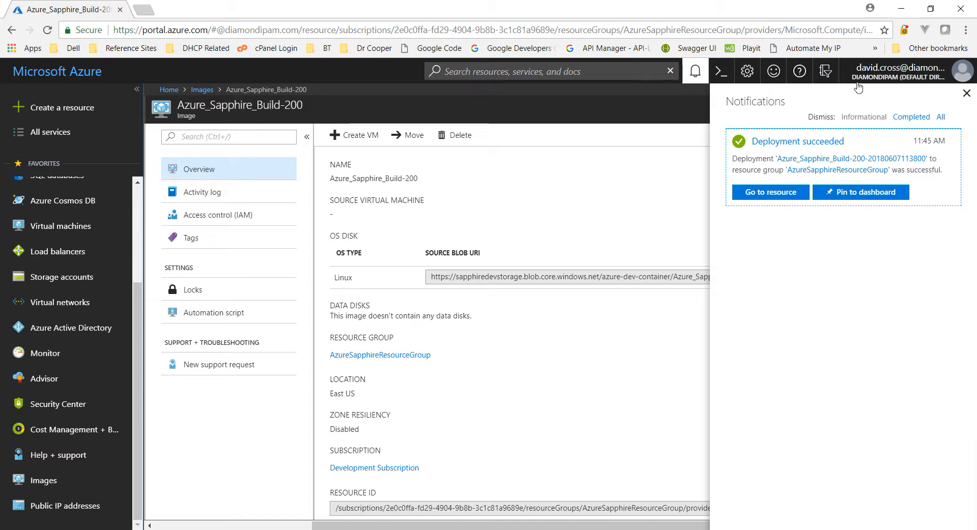
{"action": "left_click", "coordinate": [775, 188]}
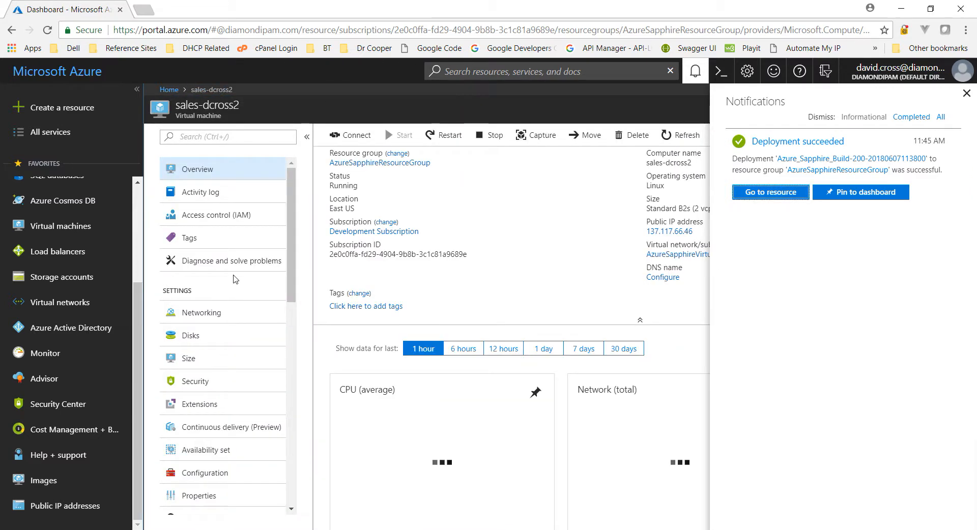
- Open Serial console (Preview) for sales-dcross2 and close Notifications to reveal the login prompt
{"action": "scroll", "coordinate": [234, 279], "scroll_direction": "down", "scroll_amount": 10}
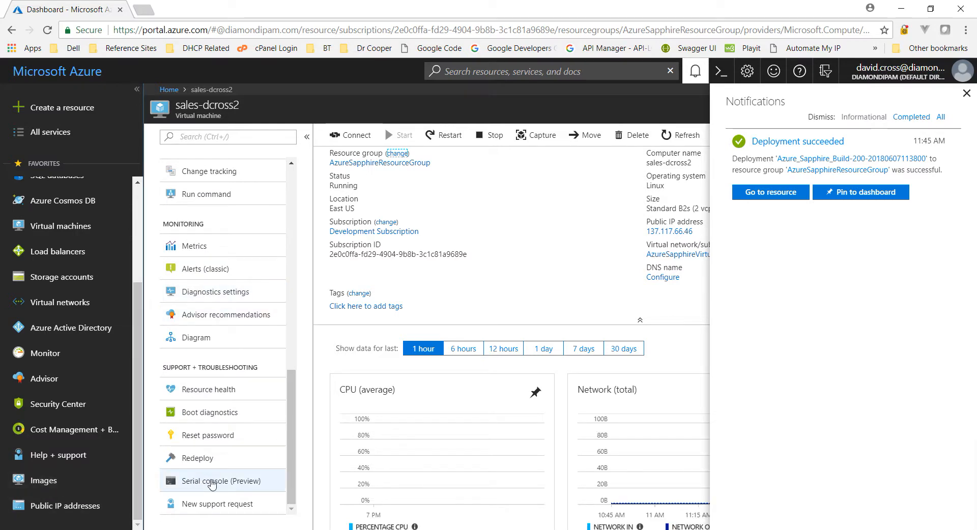
{"action": "left_click", "coordinate": [212, 482]}
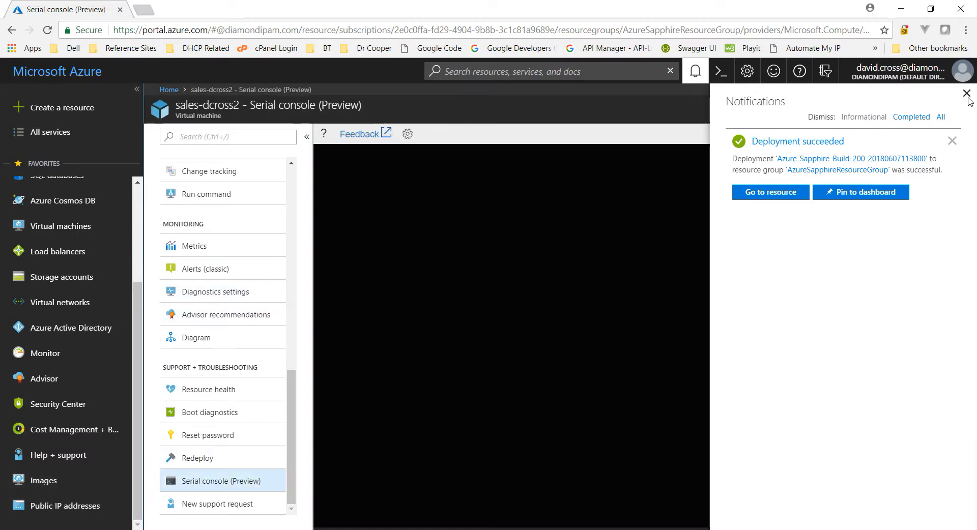
{"action": "left_click", "coordinate": [966, 93]}
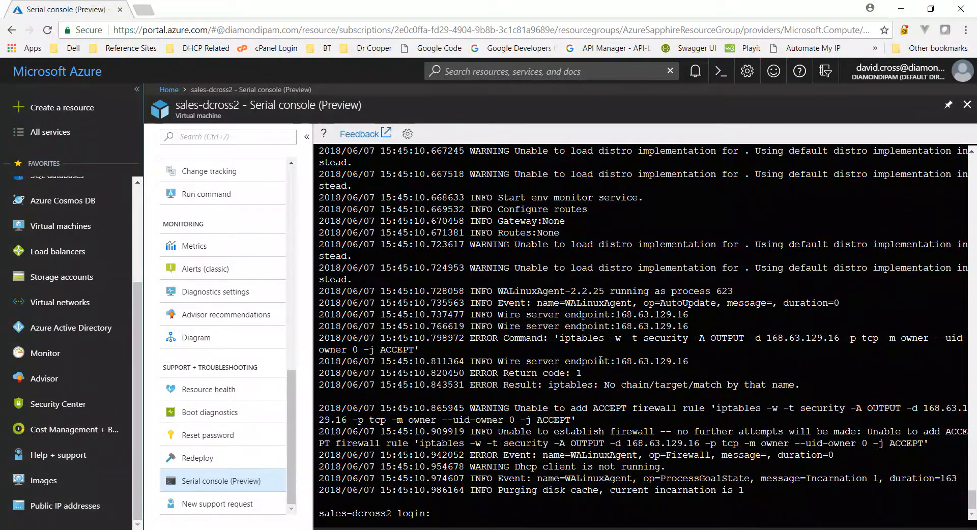
- Log in to the sales-dcross2 serial console as appadmin with the admin password
{"action": "type", "text": "appadmin"}
{"action": "key", "text": "Return"}
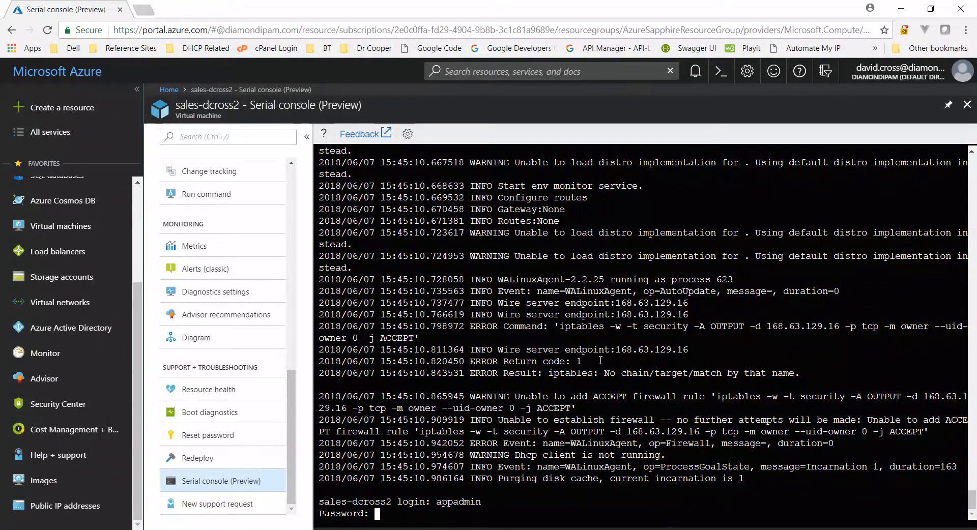
{"action": "key", "text": "Return"}
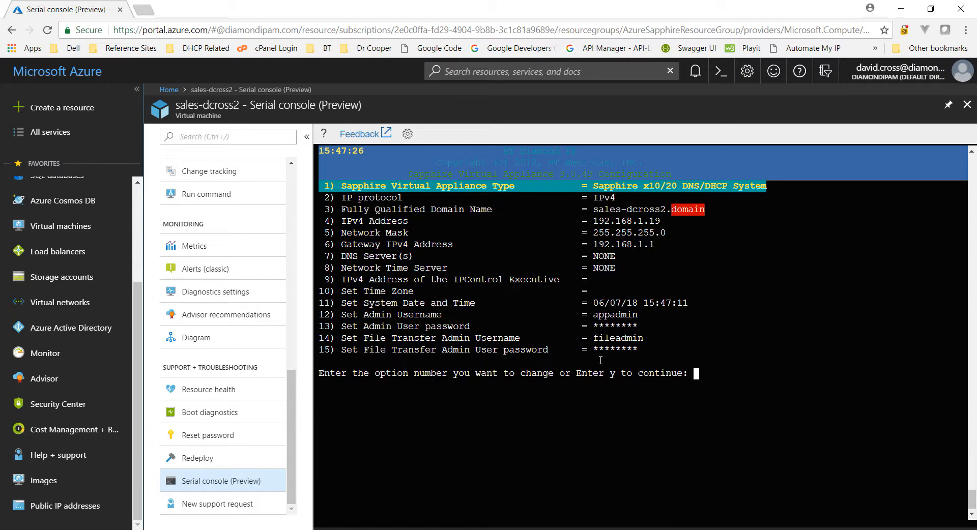
- Set the domain name to sales-dcross2.diamondipam.int and the DNS server to 127.0.0.1
{"action": "type", "text": "3"}
{"action": "key", "text": "Return"}
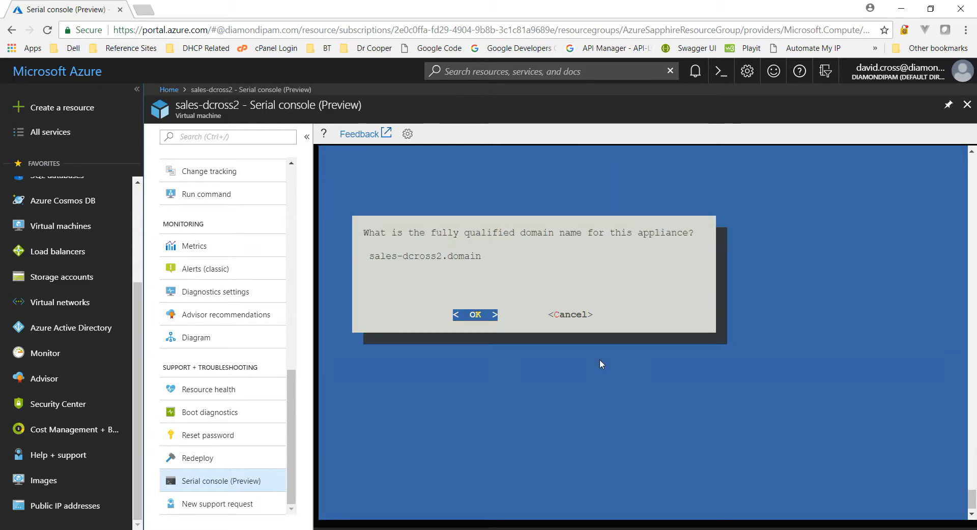
{"action": "key", "text": "BackSpace"}
{"action": "key", "text": "BackSpace"}
{"action": "key", "text": "BackSpace"}
{"action": "key", "text": "BackSpace"}
{"action": "key", "text": "BackSpace"}
{"action": "key", "text": "BackSpace"}
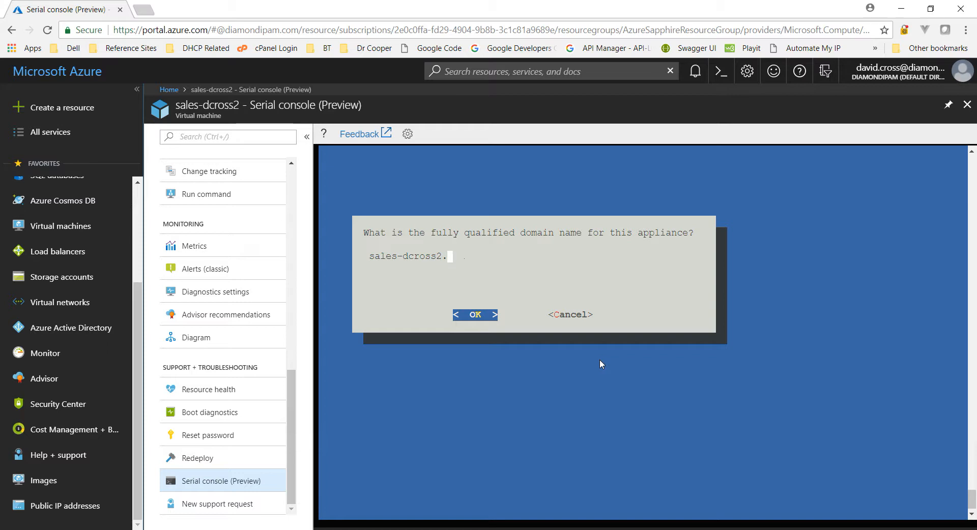
{"action": "type", "text": "diamondipam.int"}
{"action": "key", "text": "Return"}
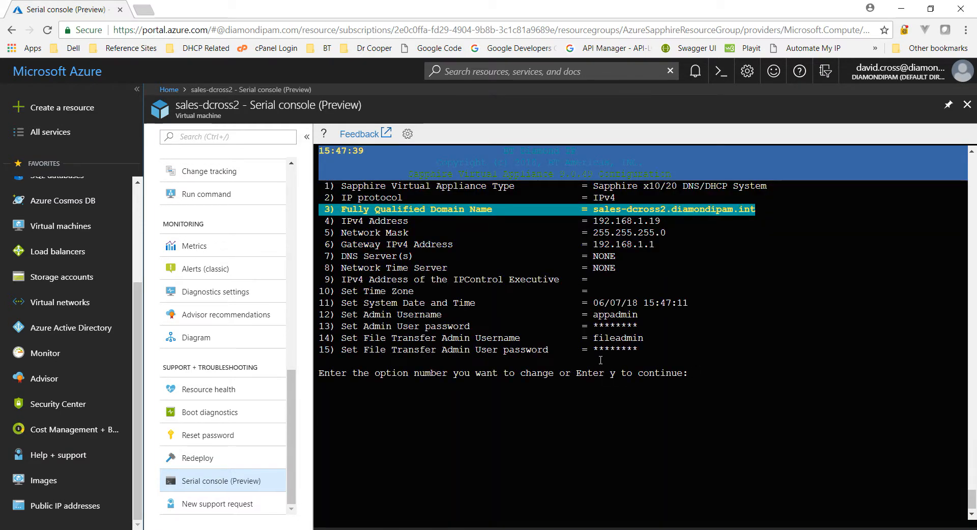
{"action": "type", "text": "7"}
{"action": "key", "text": "Return"}
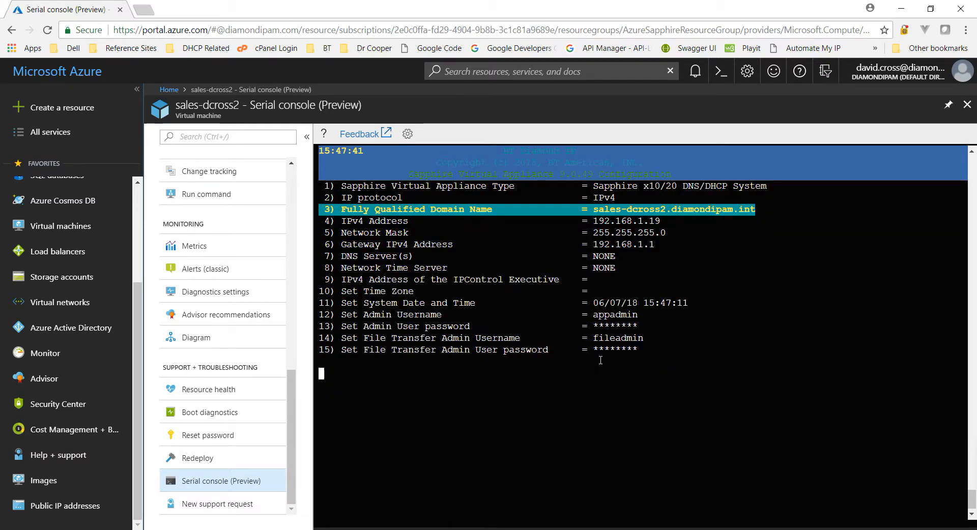
{"action": "type", "text": "127.0"}
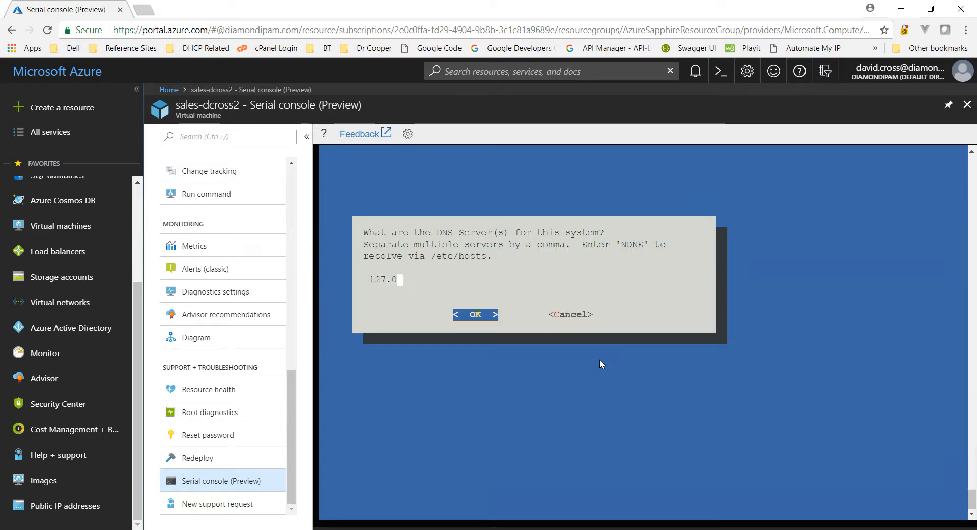
{"action": "type", "text": ".0.1"}
{"action": "key", "text": "Return"}
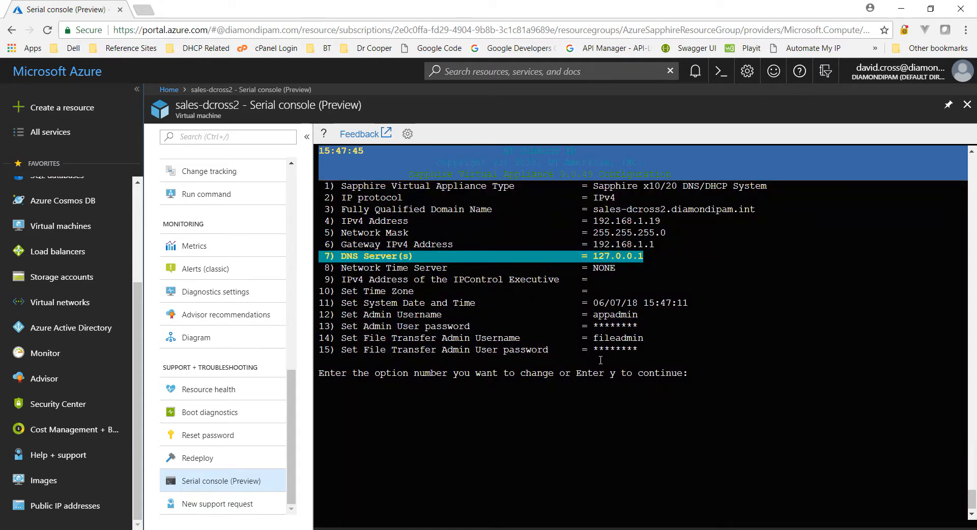
- Set the network time server to time.nist.gov
{"action": "type", "text": "8"}
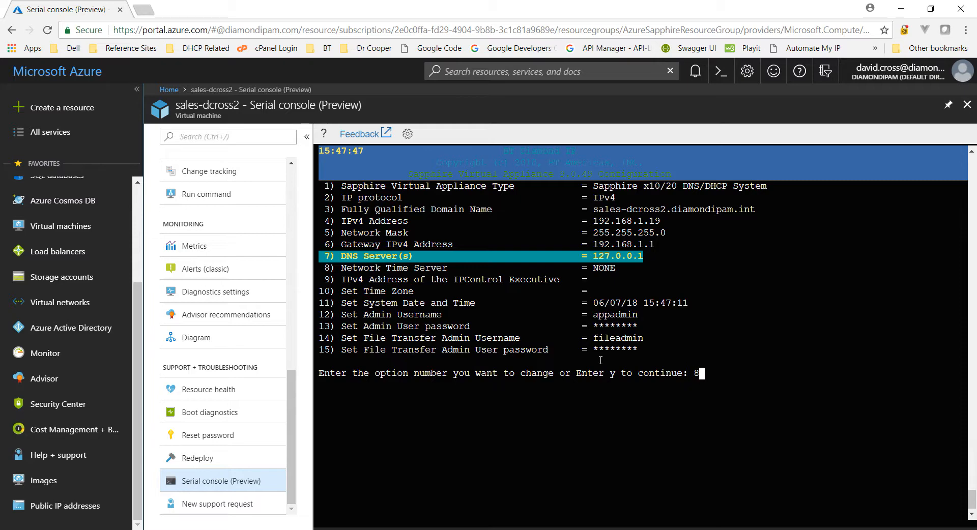
{"action": "key", "text": "Return"}
{"action": "type", "text": "ti"}
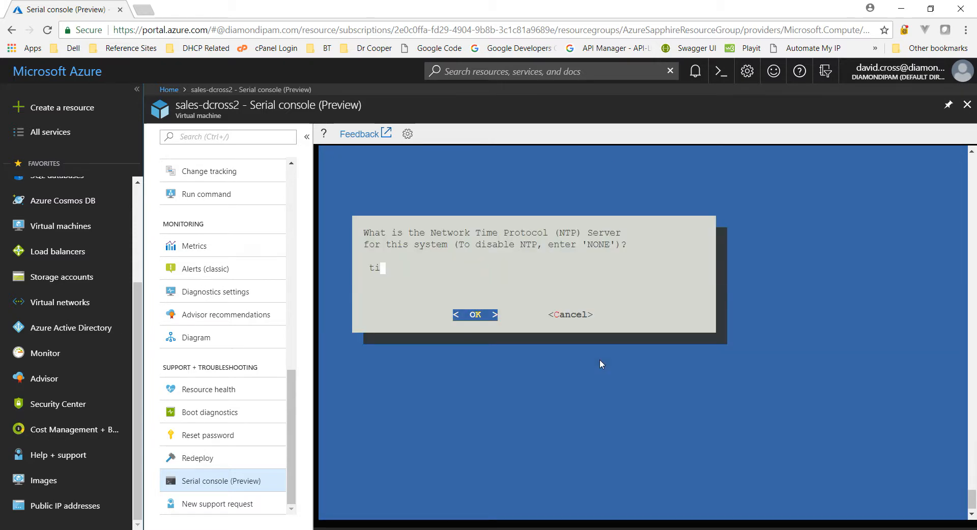
{"action": "type", "text": "me.nist.gov"}
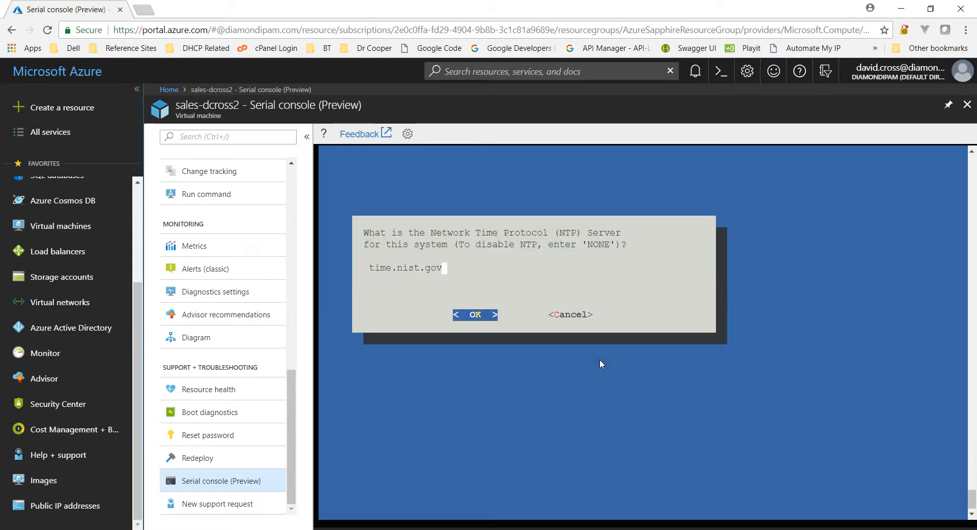
{"action": "key", "text": "Return"}
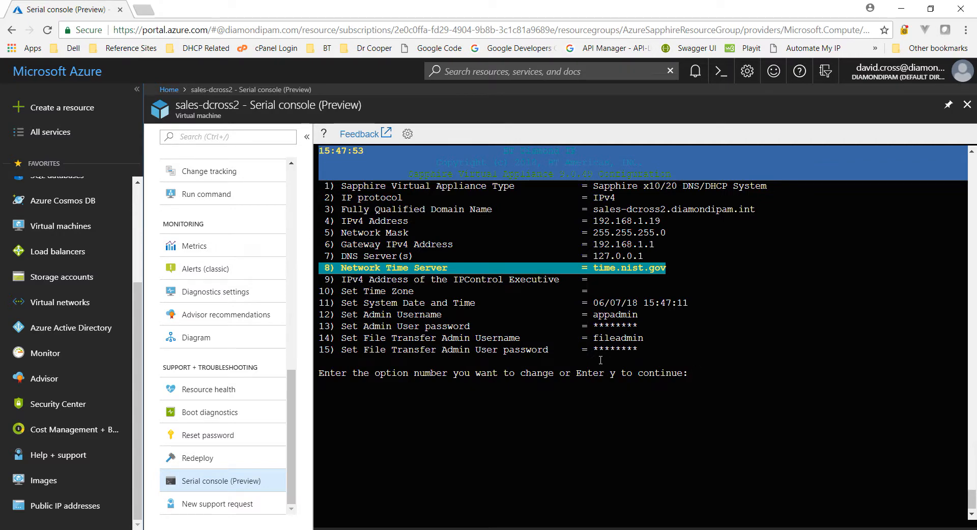
{"action": "type", "text": "8"}
{"action": "key", "text": "Return"}
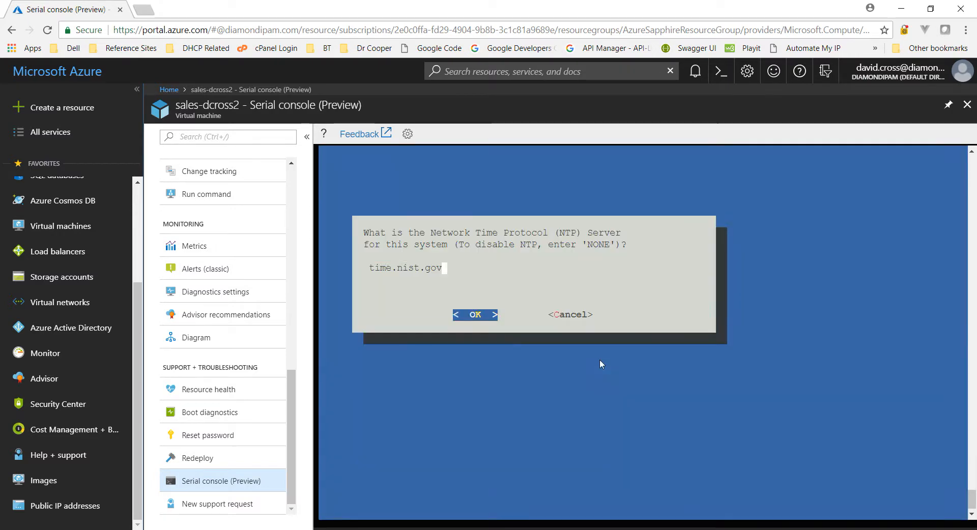
{"action": "key", "text": "Return"}
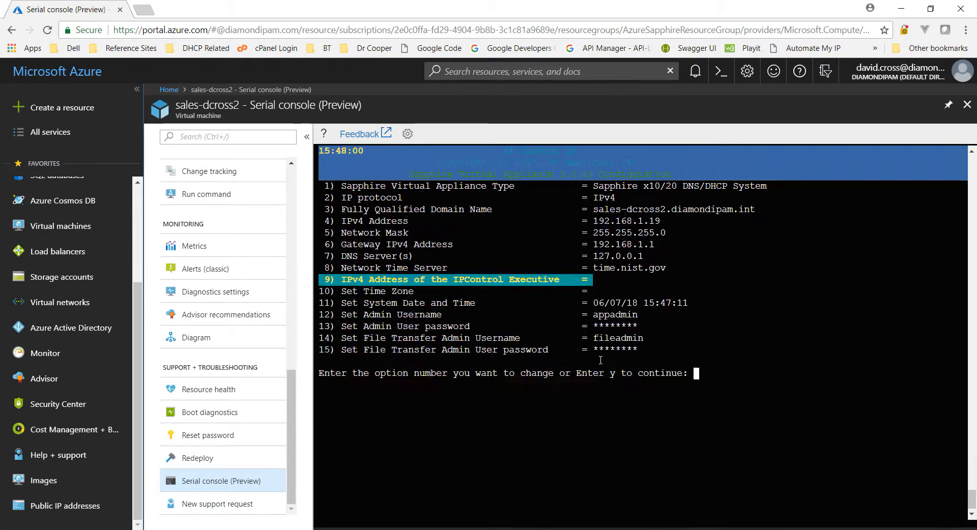
- Set the IPControl Executive address to 192.168.1.31
{"action": "type", "text": "9"}
{"action": "key", "text": "Return"}
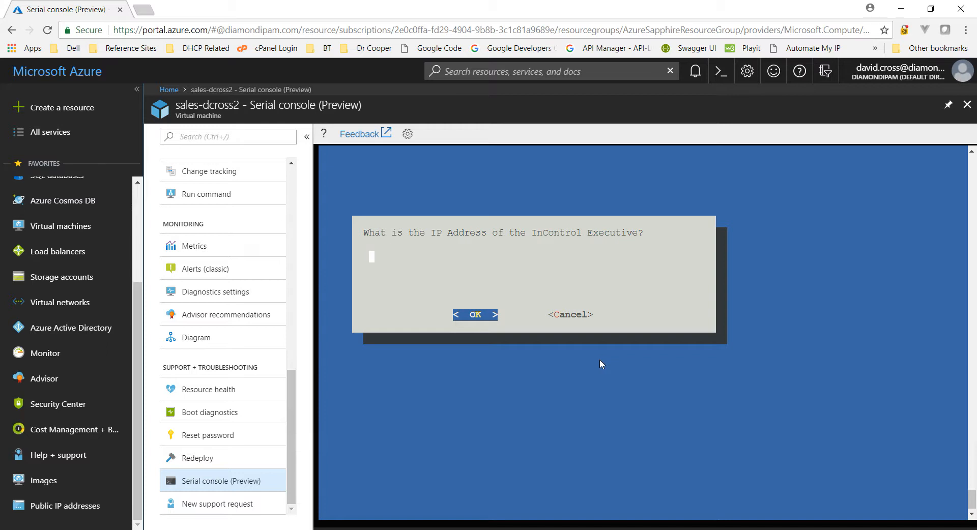
{"action": "type", "text": "192.168.1.31"}
{"action": "key", "text": "Return"}
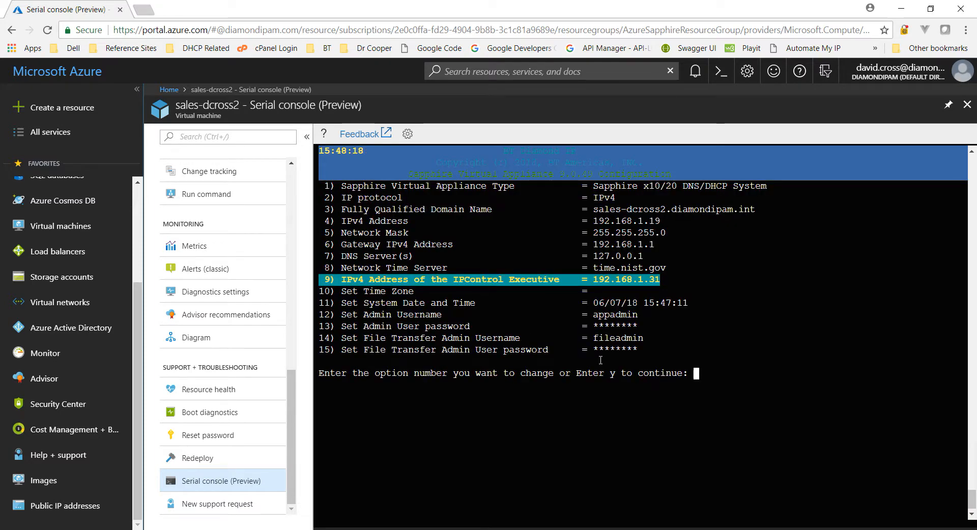
{"action": "type", "text": "10"}
{"action": "key", "text": "Return"}
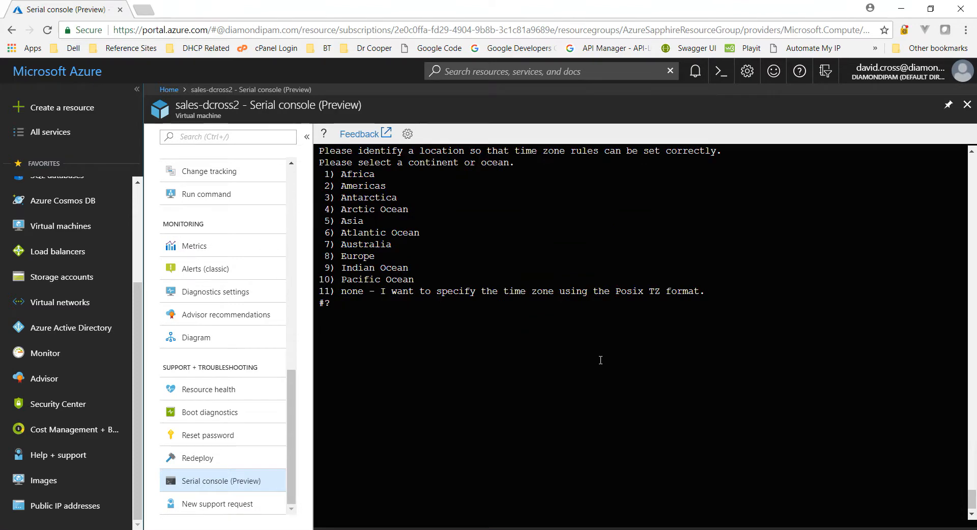
- Set the appliance time zone to America/New_York (Americas, United States, Eastern)
{"action": "type", "text": "2"}
{"action": "key", "text": "Return"}
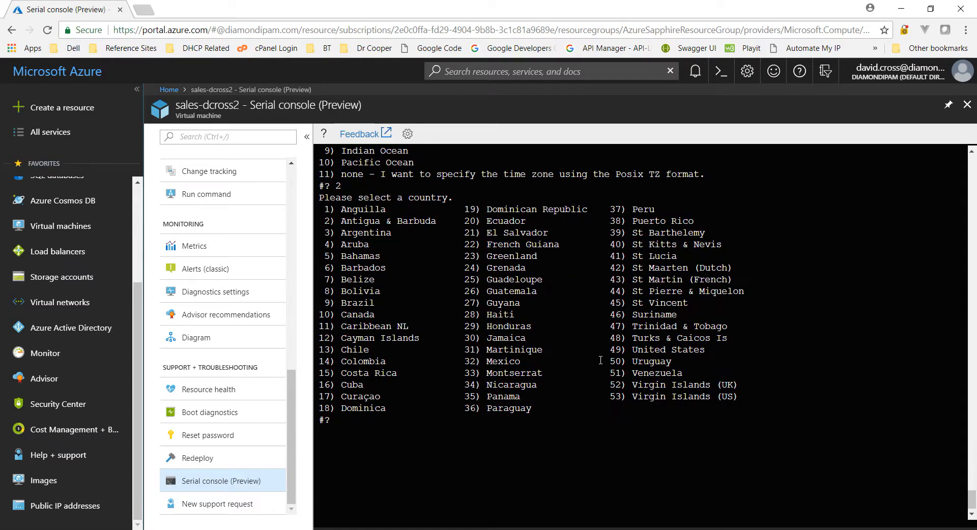
{"action": "type", "text": "49"}
{"action": "key", "text": "Return"}
{"action": "type", "text": "1"}
{"action": "key", "text": "Return"}
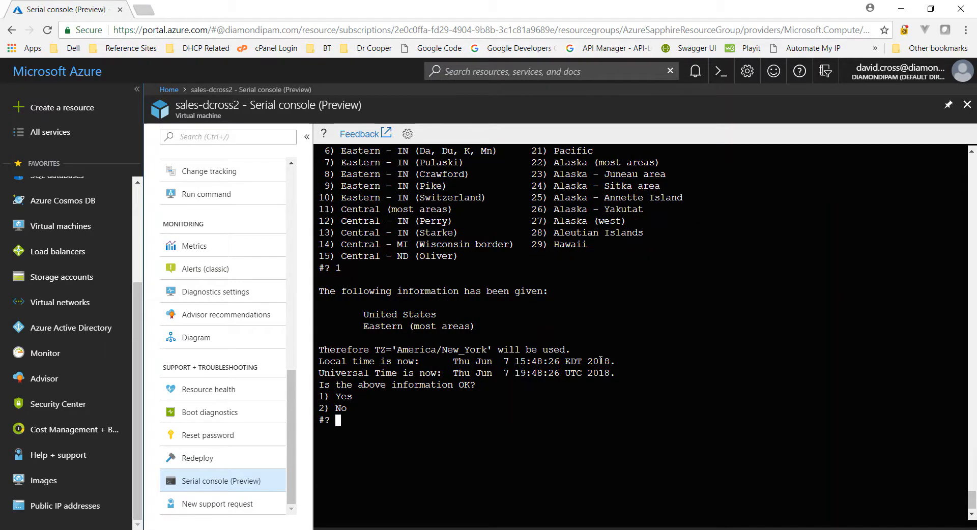
{"action": "type", "text": "1"}
{"action": "key", "text": "Return"}
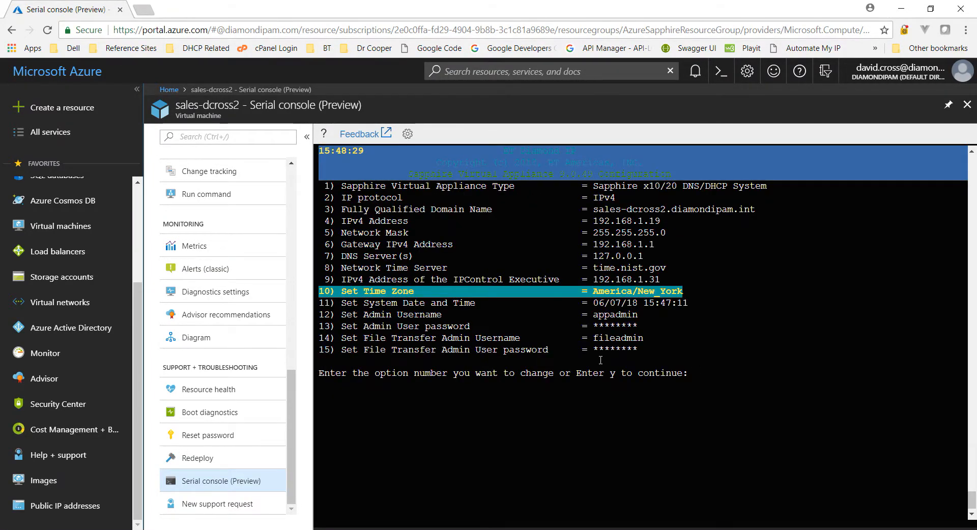
- Confirm the admin username and set a new admin password
{"action": "key", "text": "Down"}
{"action": "key", "text": "Down"}
{"action": "key", "text": "Return"}
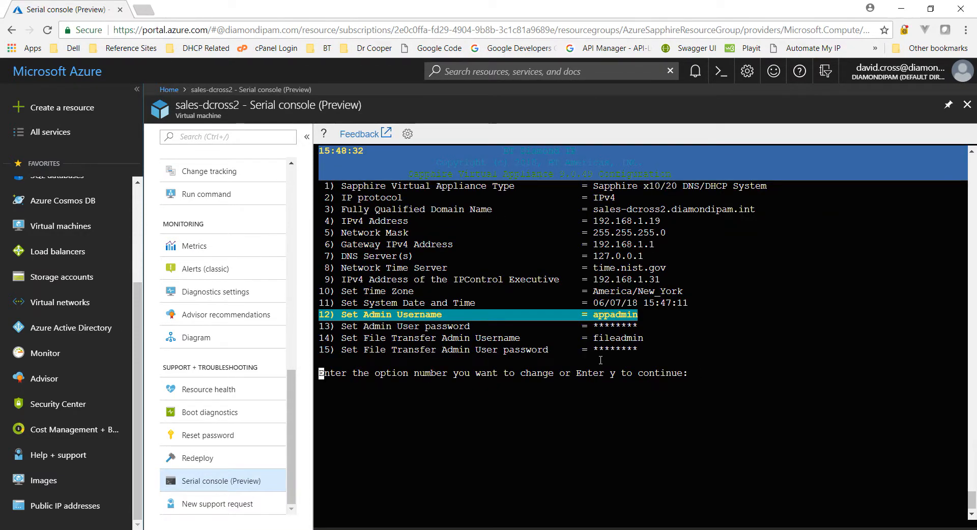
{"action": "key", "text": "Down"}
{"action": "key", "text": "Return"}
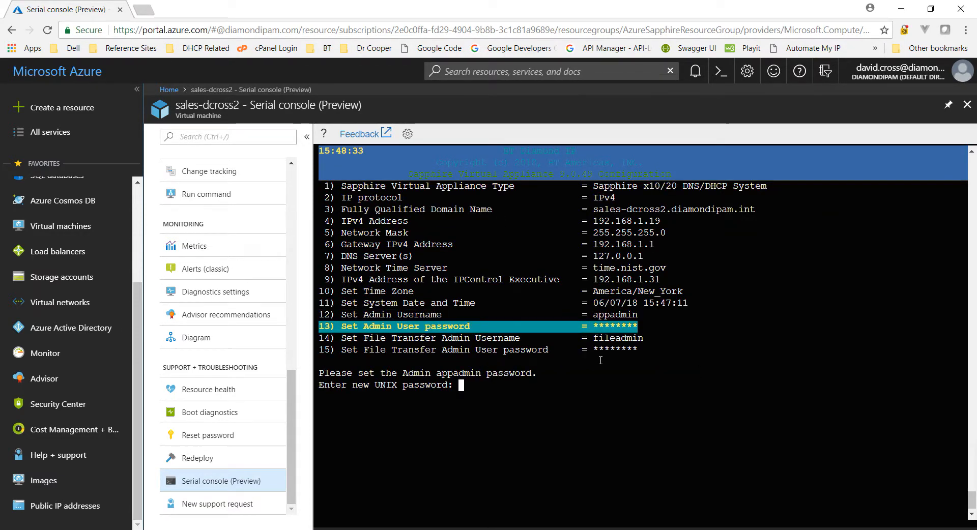
{"action": "key", "text": "Return"}
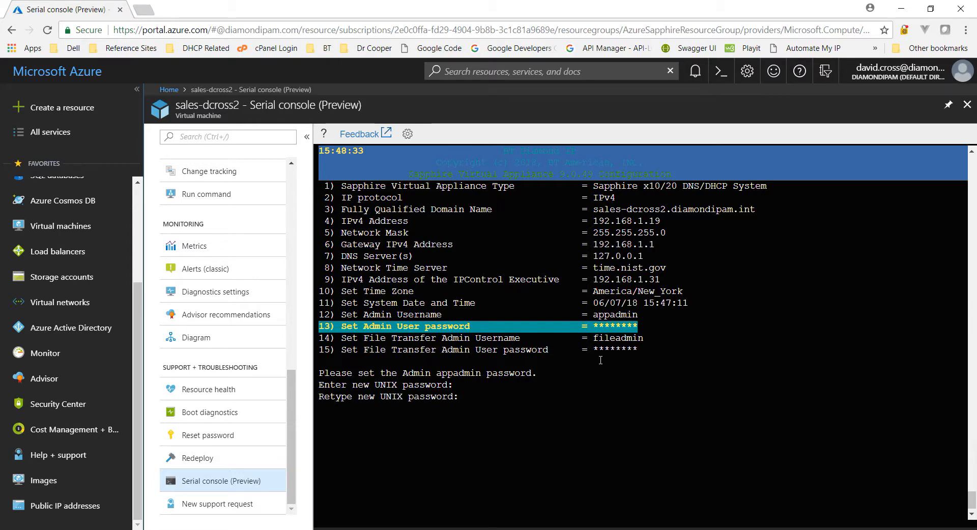
{"action": "key", "text": "Return"}
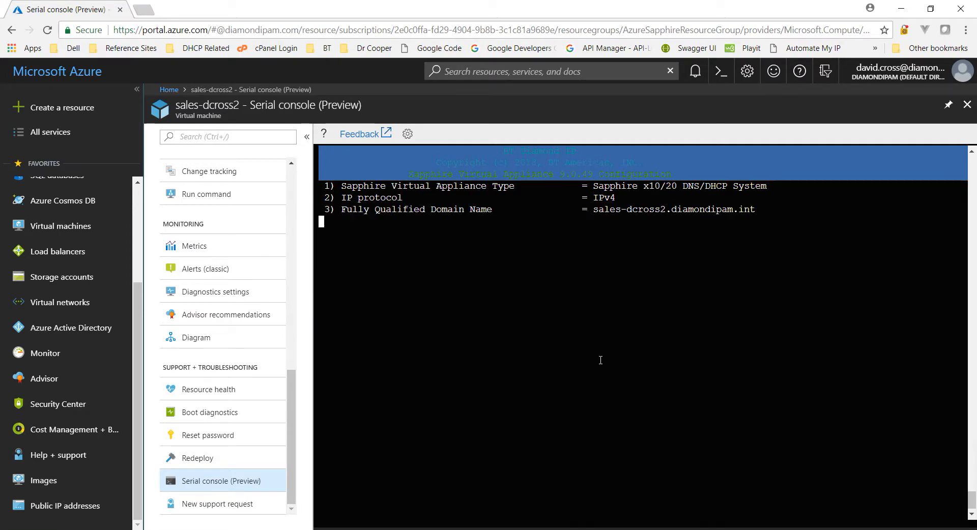
{"action": "key", "text": "Return"}
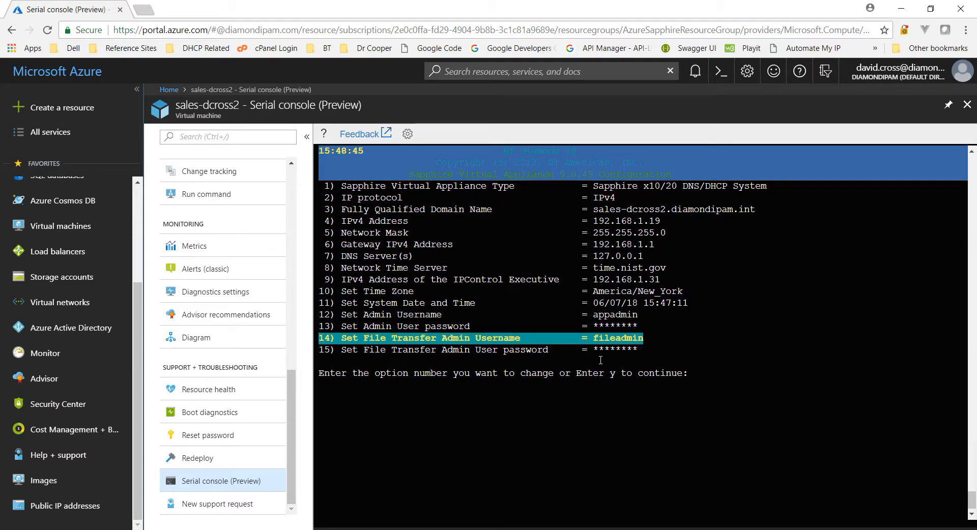
- Set and confirm a new fileadmin password with option 15, acknowledging the unlock notice
{"action": "type", "text": "15"}
{"action": "key", "text": "Return"}
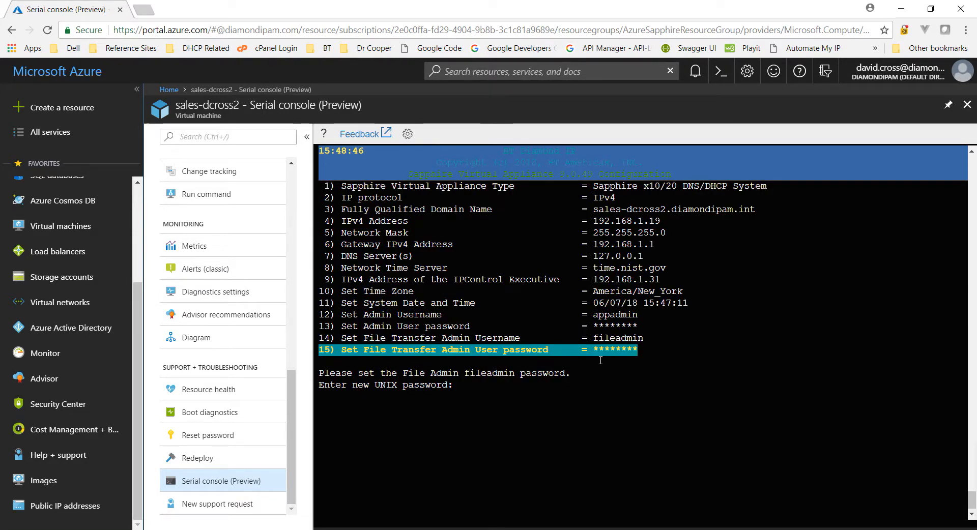
{"action": "key", "text": "Return"}
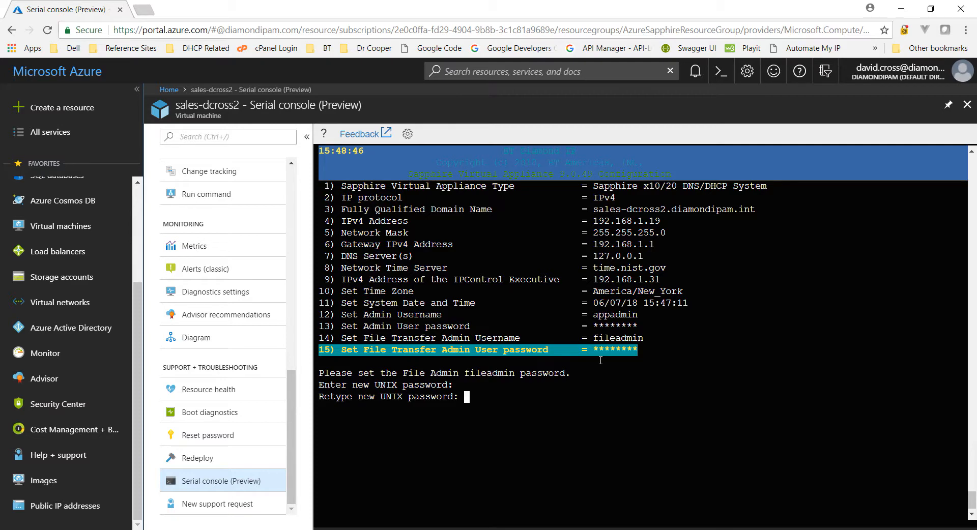
{"action": "key", "text": "Return"}
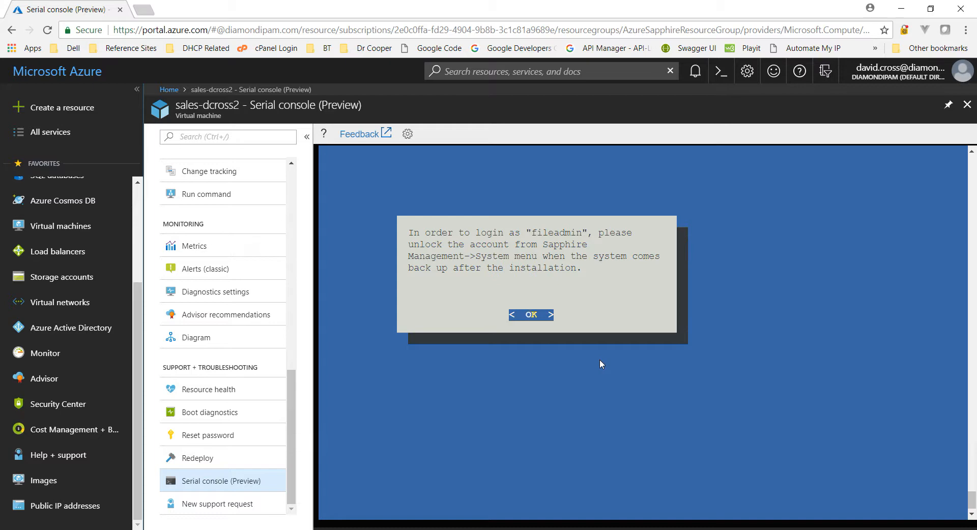
{"action": "key", "text": "Return"}
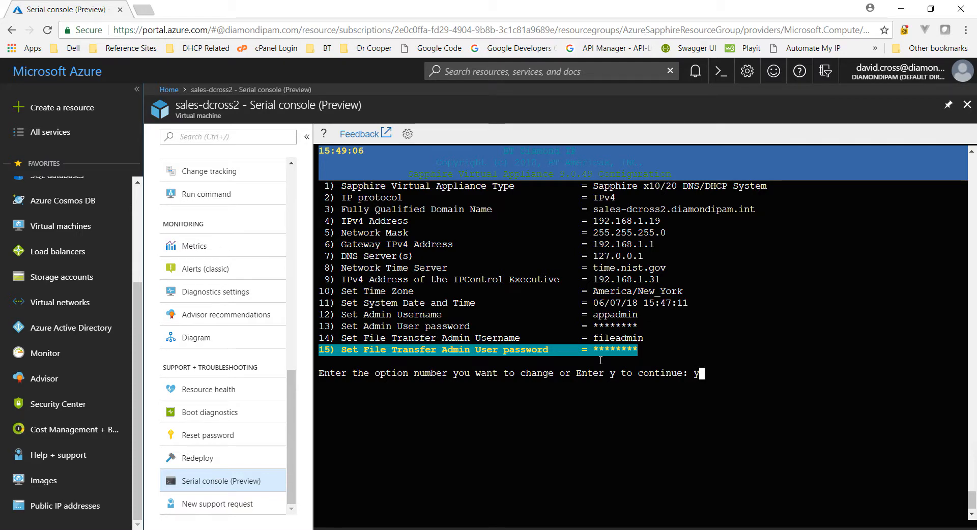
- Enter y to apply all 15 configured settings and boot to the login prompt
{"action": "type", "text": "y"}
{"action": "key", "text": "Return"}
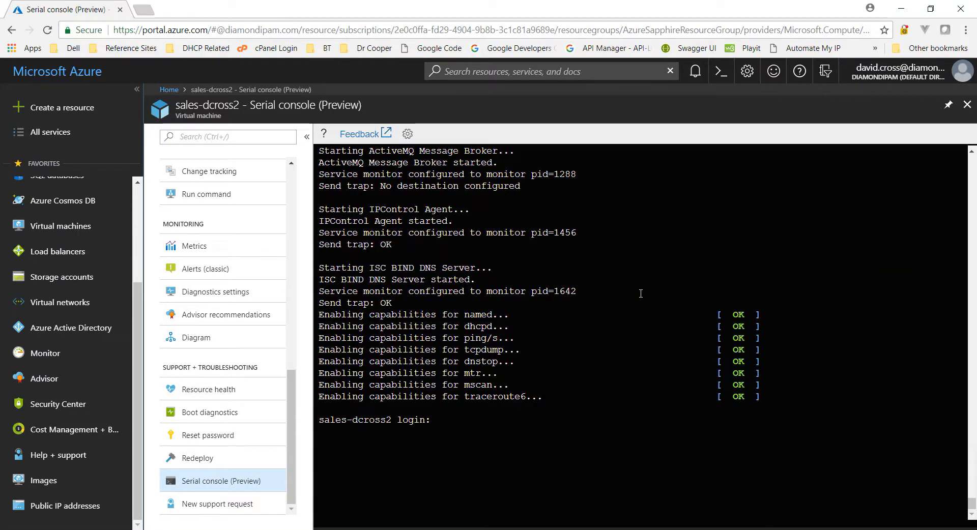
- Log in as appadmin and add the operator account via Management > System > 7
{"action": "type", "text": "appadmin"}
{"action": "key", "text": "Return"}
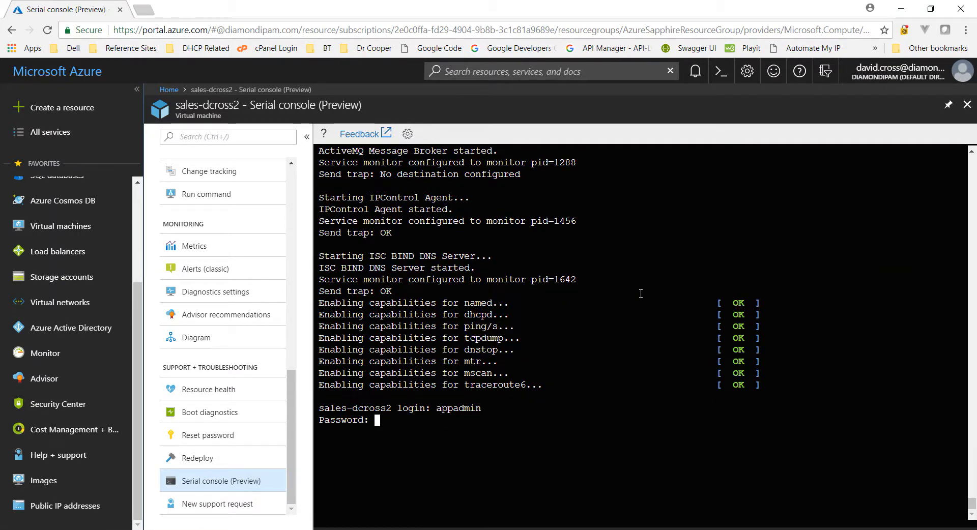
{"action": "key", "text": "Return"}
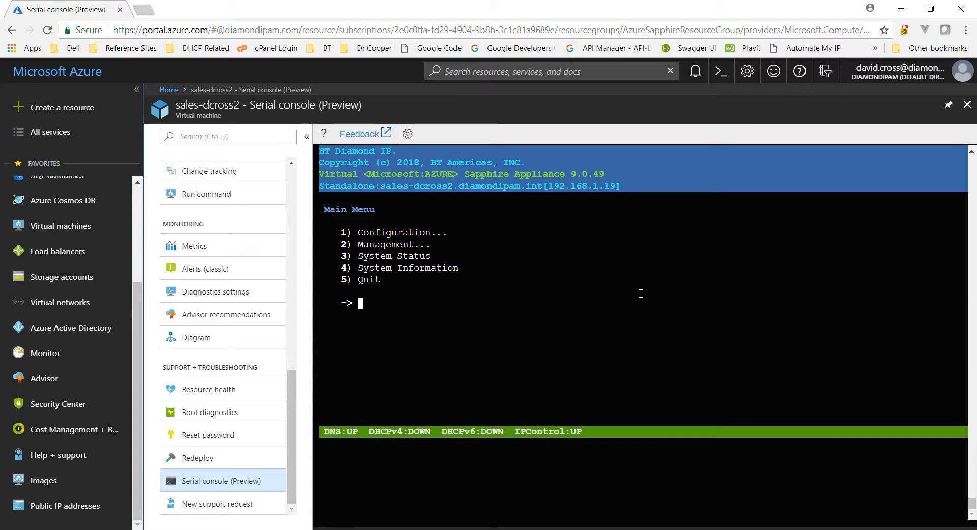
{"action": "type", "text": "2"}
{"action": "key", "text": "Return"}
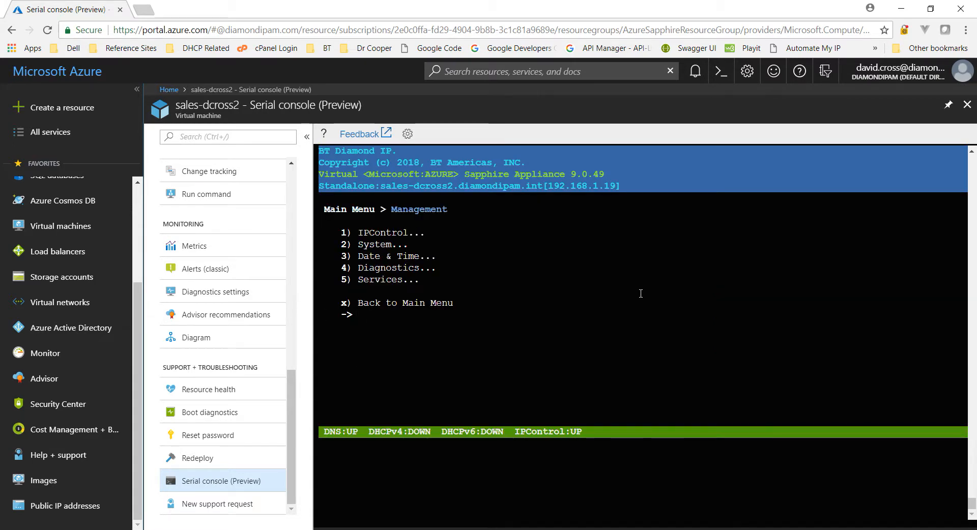
{"action": "type", "text": "2"}
{"action": "key", "text": "Return"}
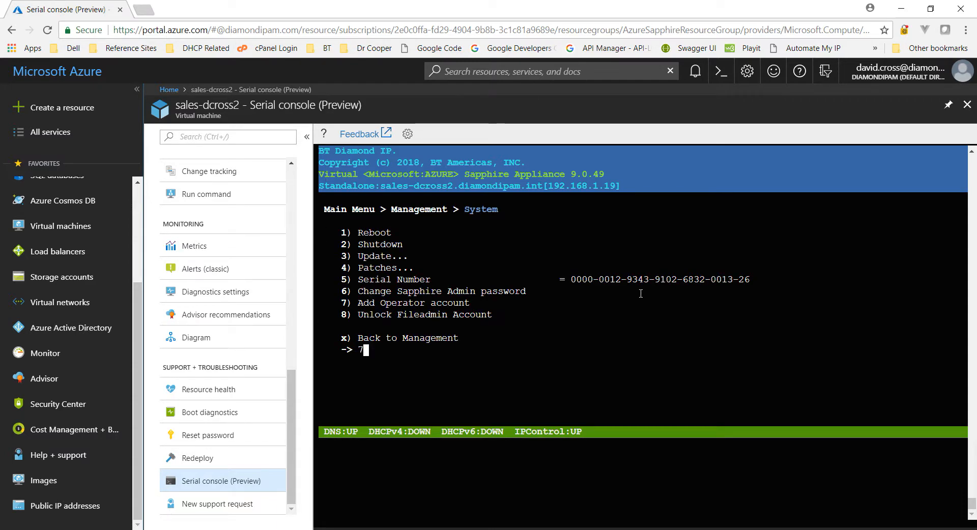
{"action": "type", "text": "7"}
{"action": "key", "text": "Return"}
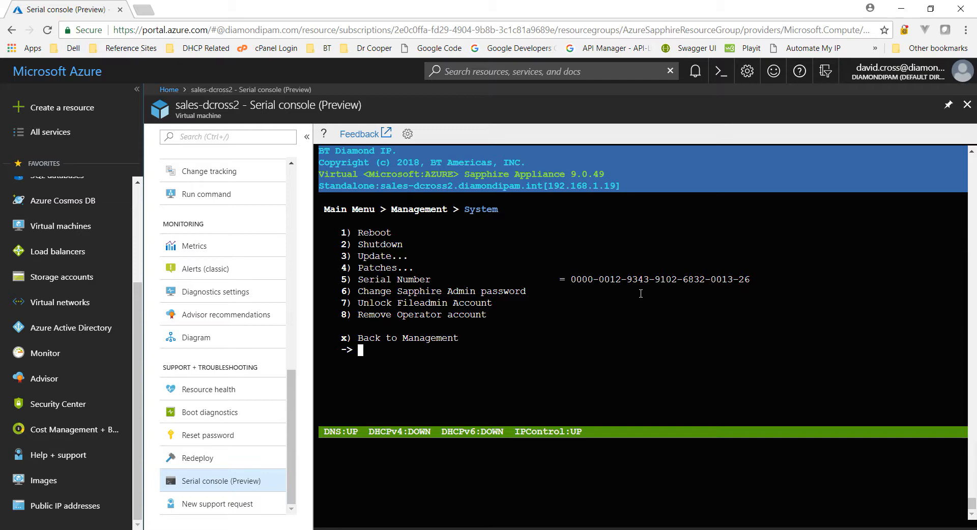
- Exit the appliance menu, log in as incadmin and switch to the operator user
{"action": "type", "text": "x"}
{"action": "key", "text": "Return"}
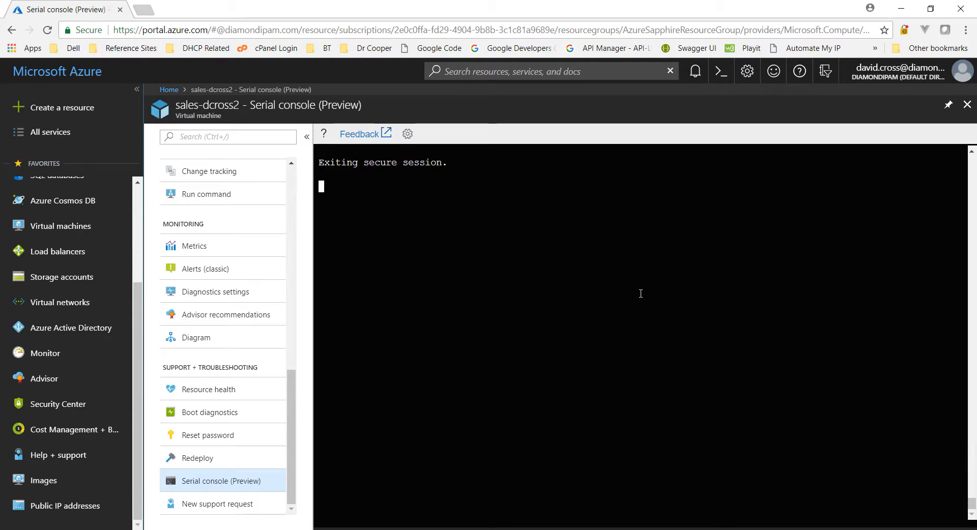
{"action": "type", "text": "incadmin"}
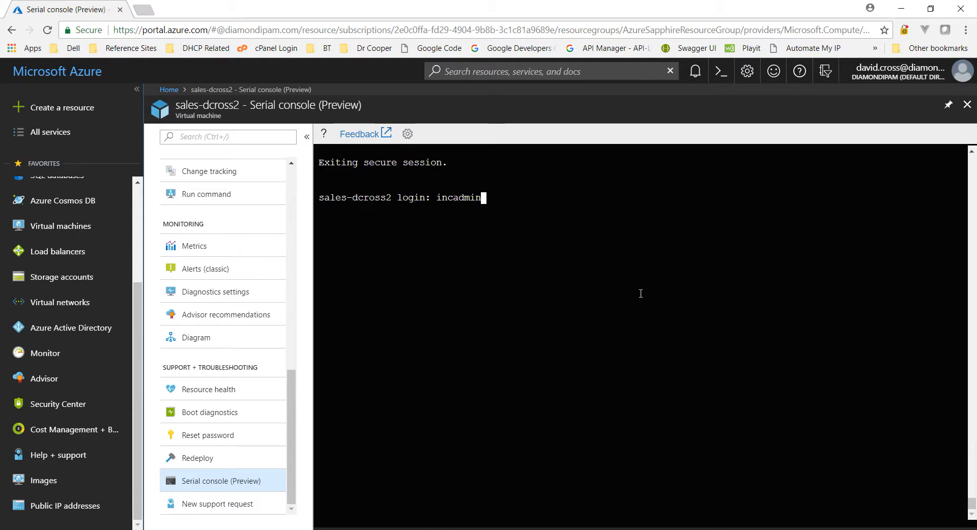
{"action": "key", "text": "Return"}
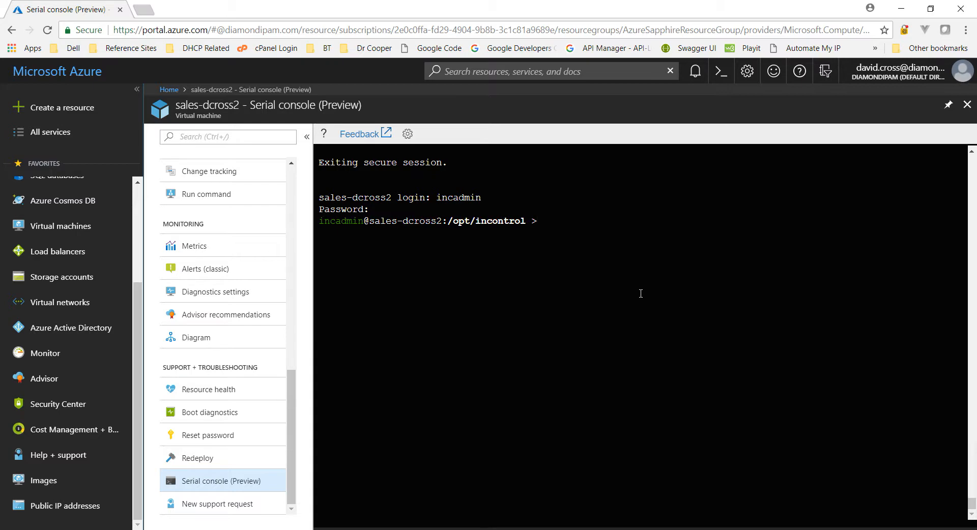
{"action": "type", "text": "l"}
{"action": "type", "text": "s"}
{"action": "key", "text": "Return"}
{"action": "type", "text": "su - "}
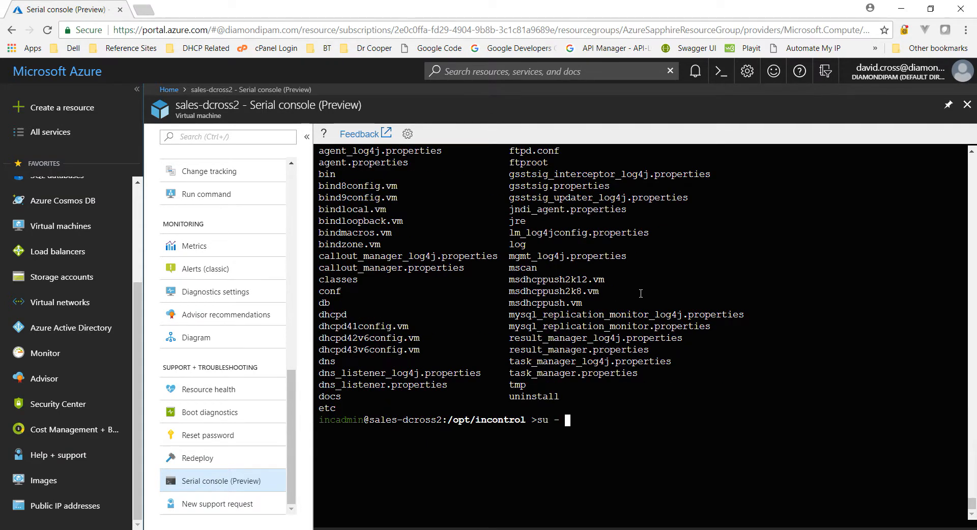
{"action": "type", "text": "operator"}
{"action": "key", "text": "Return"}
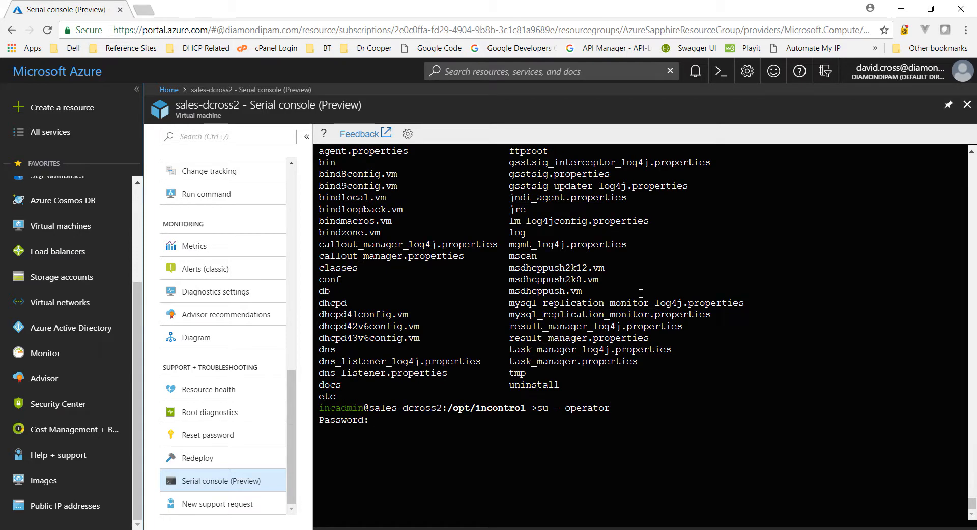
{"action": "key", "text": "Return"}
- Replace every 300 with 60 in /boot/grub/grub.cfg using sudo vi and save it
{"action": "type", "text": "cd"}
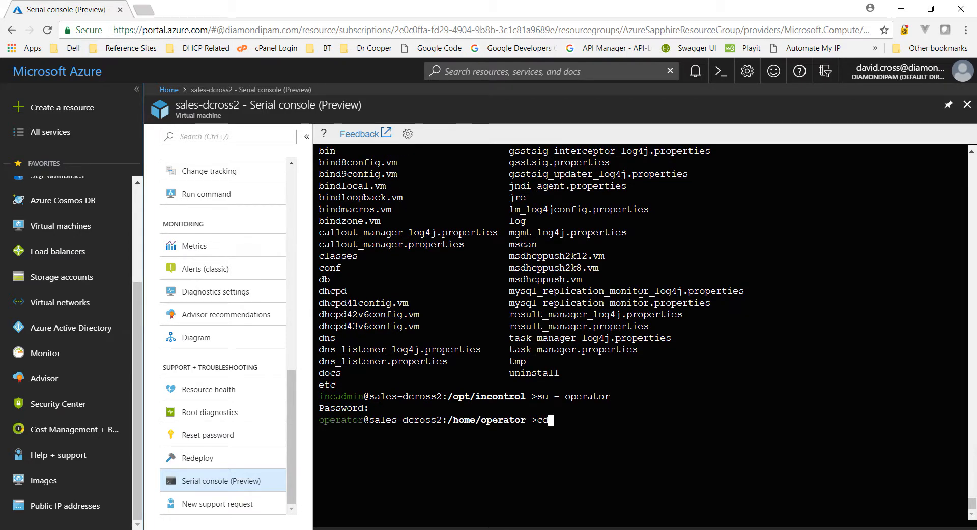
{"action": "type", "text": " /boot/"}
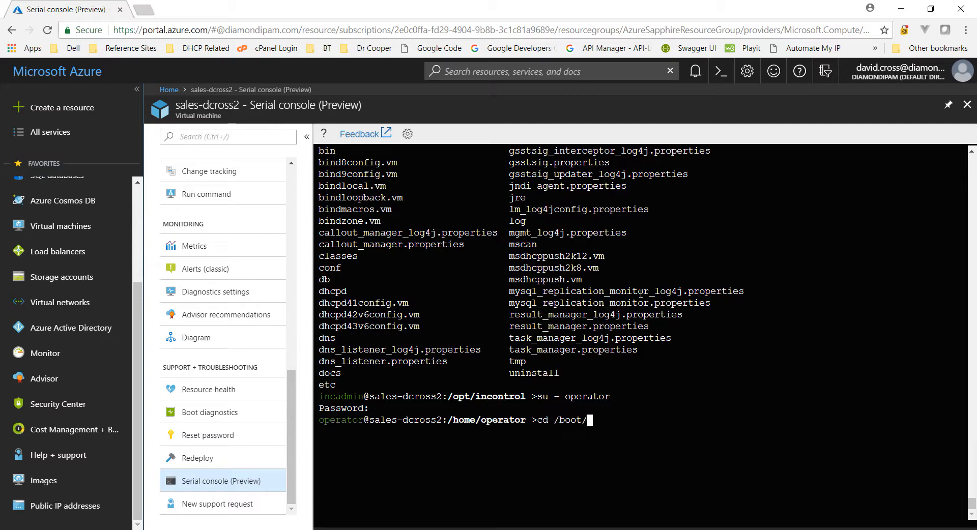
{"action": "type", "text": "grub/"}
{"action": "key", "text": "Return"}
{"action": "type", "text": "ls"}
{"action": "key", "text": "Return"}
{"action": "type", "text": "sudo "}
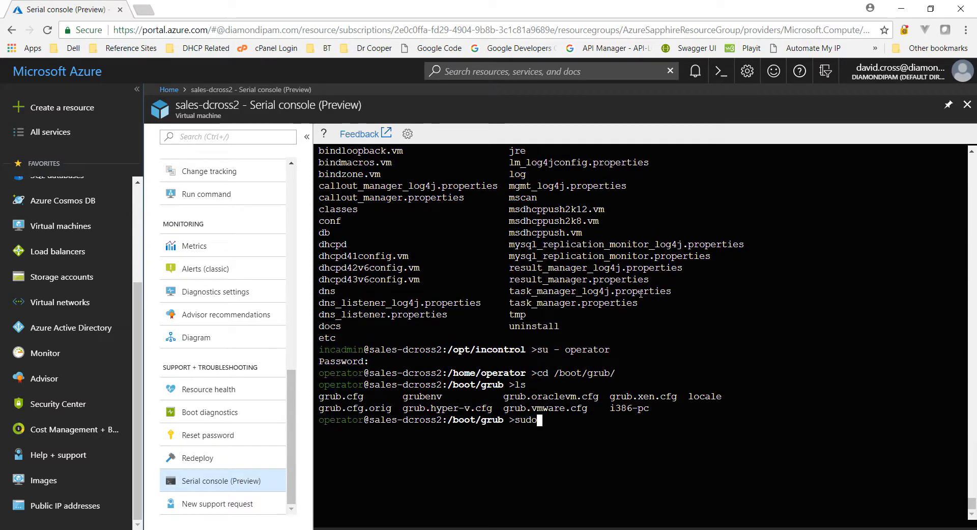
{"action": "type", "text": "vi"}
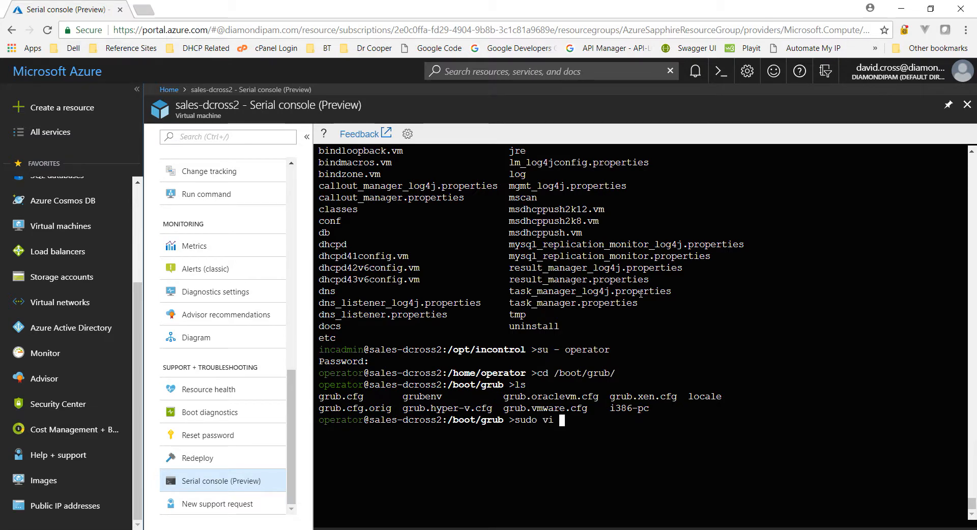
{"action": "type", "text": " grub.cfg"}
{"action": "key", "text": "Return"}
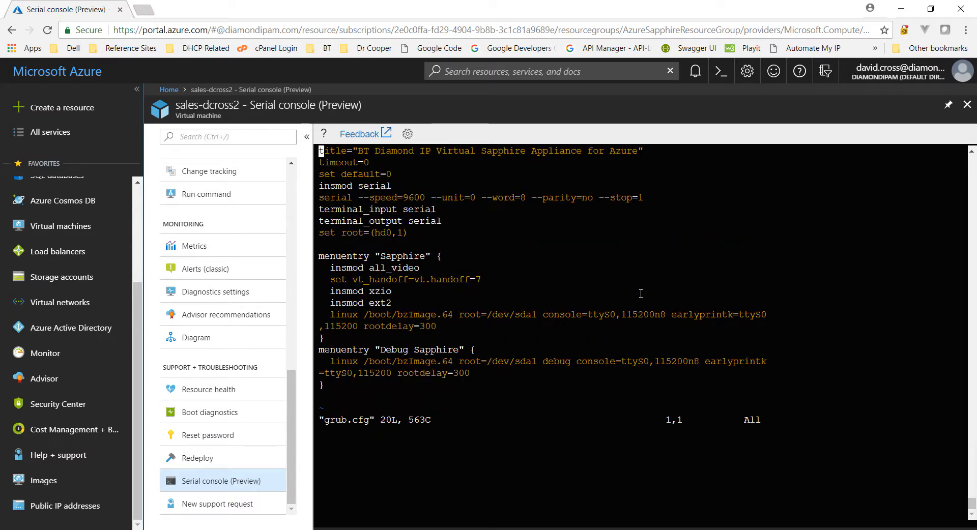
{"action": "type", "text": ":1,$s/"}
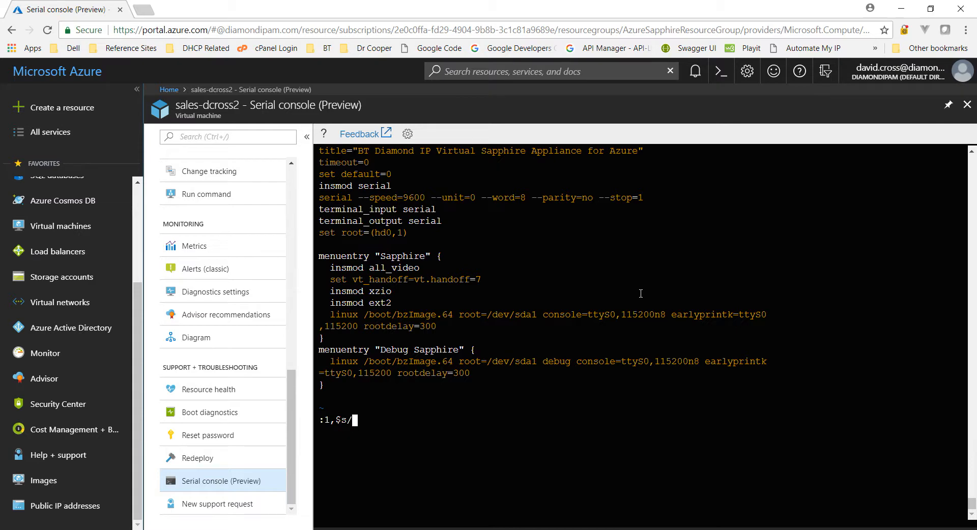
{"action": "type", "text": "300/60"}
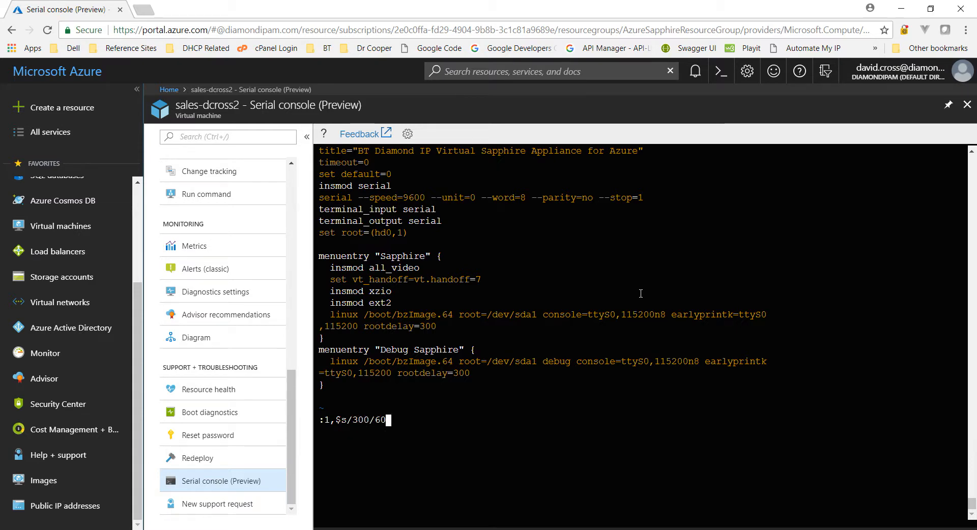
{"action": "type", "text": "/g"}
{"action": "key", "text": "Return"}
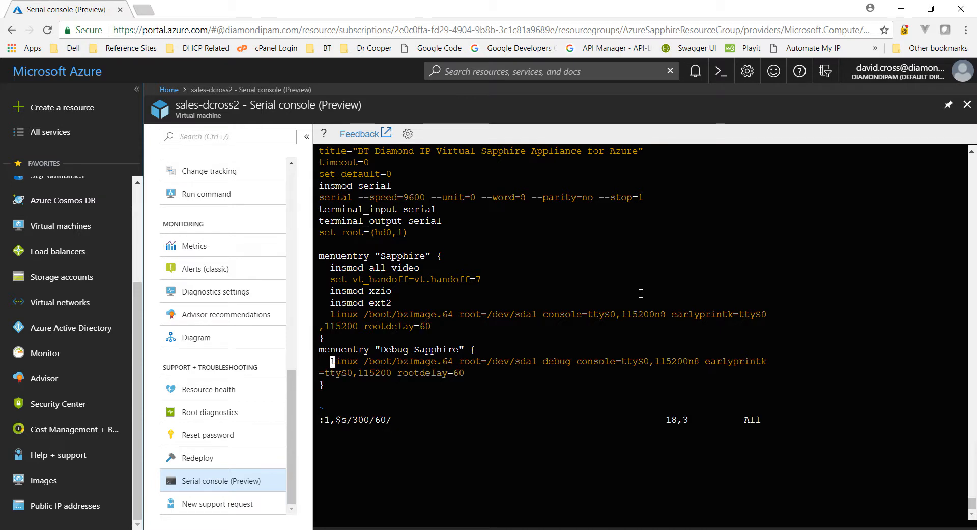
{"action": "type", "text": ":wq!"}
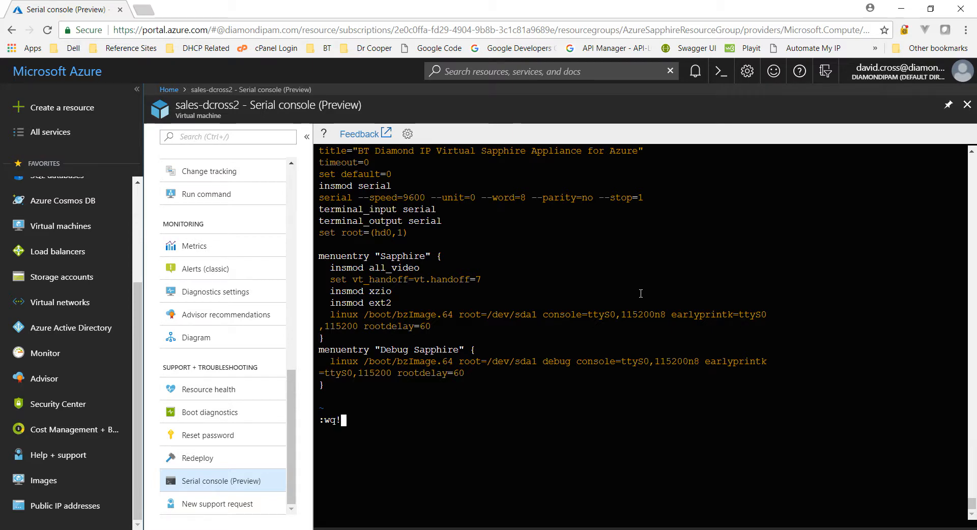
{"action": "key", "text": "Return"}
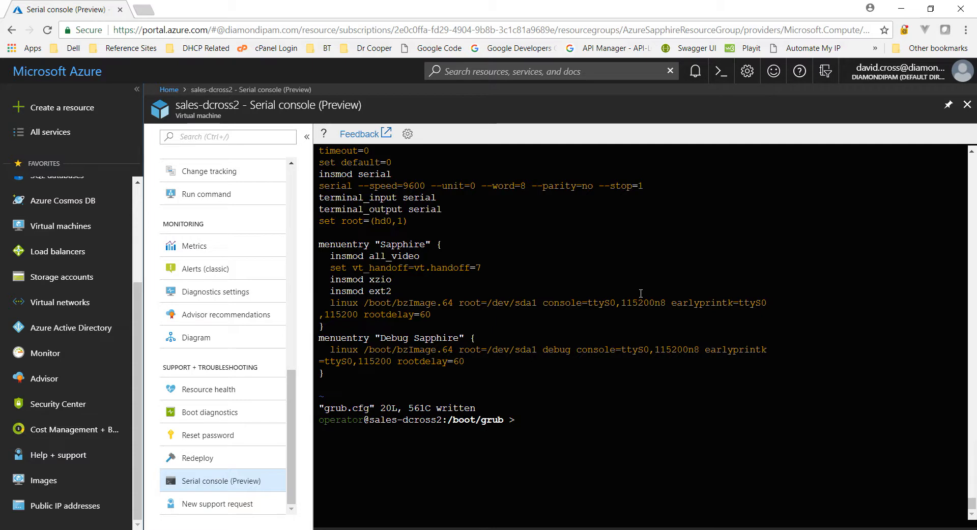
{"action": "type", "text": "su - o"}
{"action": "type", "text": "perator"}
- Switch to the appadmin user to load the appliance menu
{"action": "key", "text": "BackSpace"}
{"action": "key", "text": "BackSpace"}
{"action": "key", "text": "BackSpace"}
{"action": "key", "text": "BackSpace"}
{"action": "key", "text": "BackSpace"}
{"action": "key", "text": "BackSpace"}
{"action": "key", "text": "BackSpace"}
{"action": "key", "text": "BackSpace"}
{"action": "type", "text": "appadmin"}
{"action": "key", "text": "Return"}
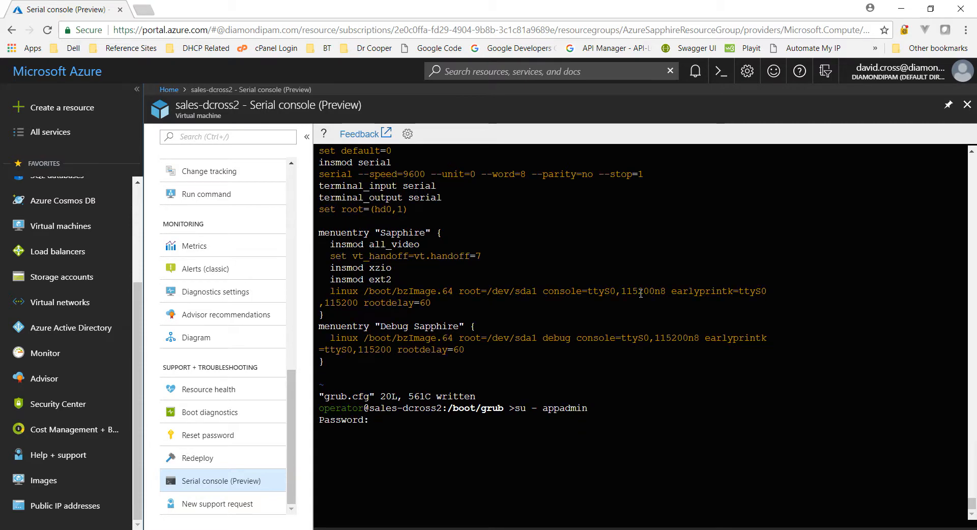
{"action": "key", "text": "Return"}
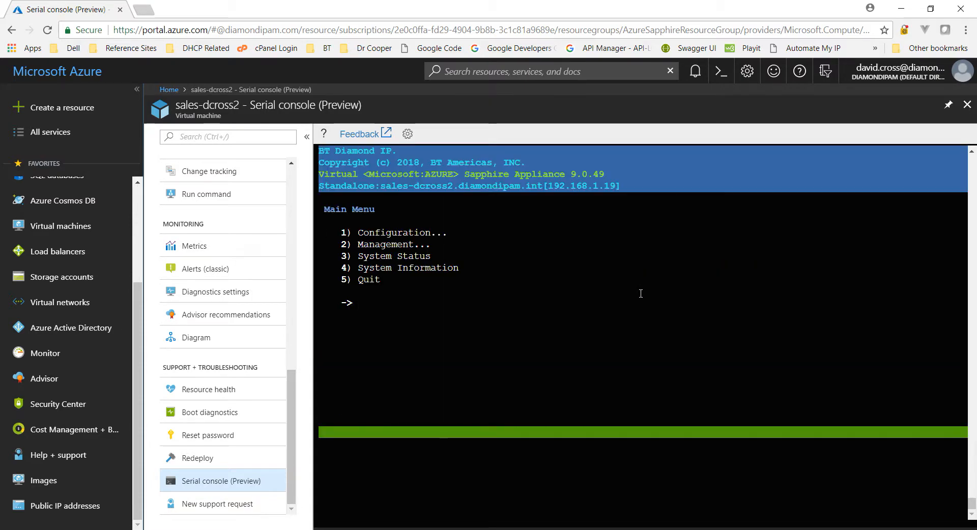
- Reboot the appliance via Management > System > Reboot, confirming with yes
{"action": "type", "text": "2"}
{"action": "key", "text": "Return"}
{"action": "type", "text": "2"}
{"action": "key", "text": "Return"}
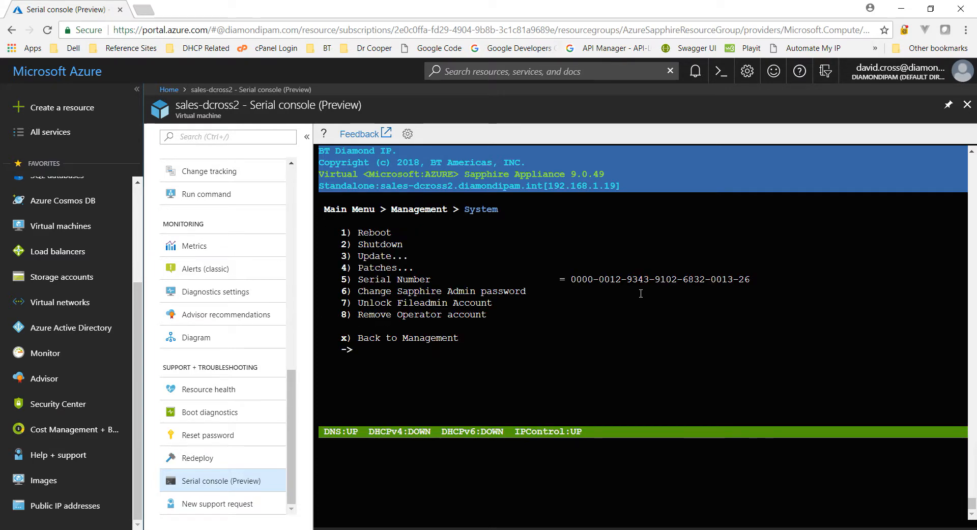
{"action": "type", "text": "1"}
{"action": "key", "text": "Return"}
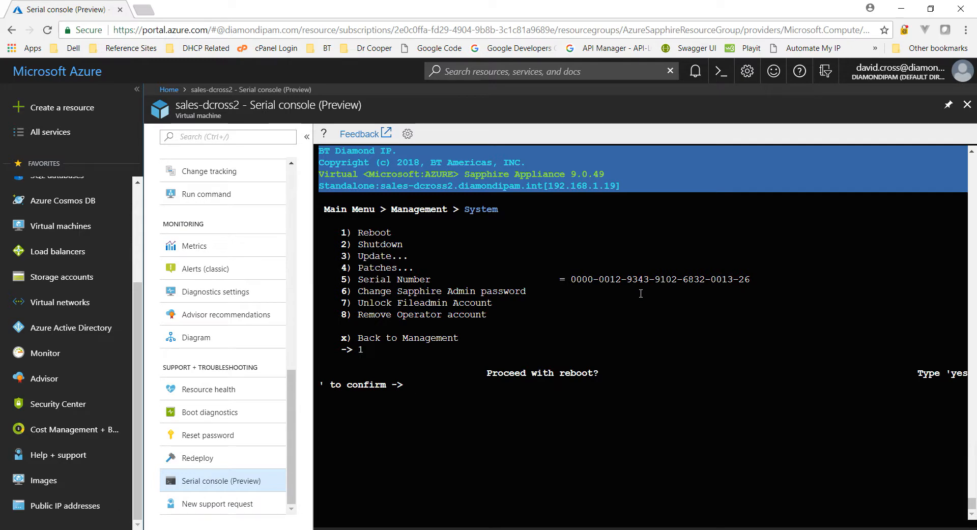
{"action": "type", "text": "yes"}
{"action": "key", "text": "Return"}
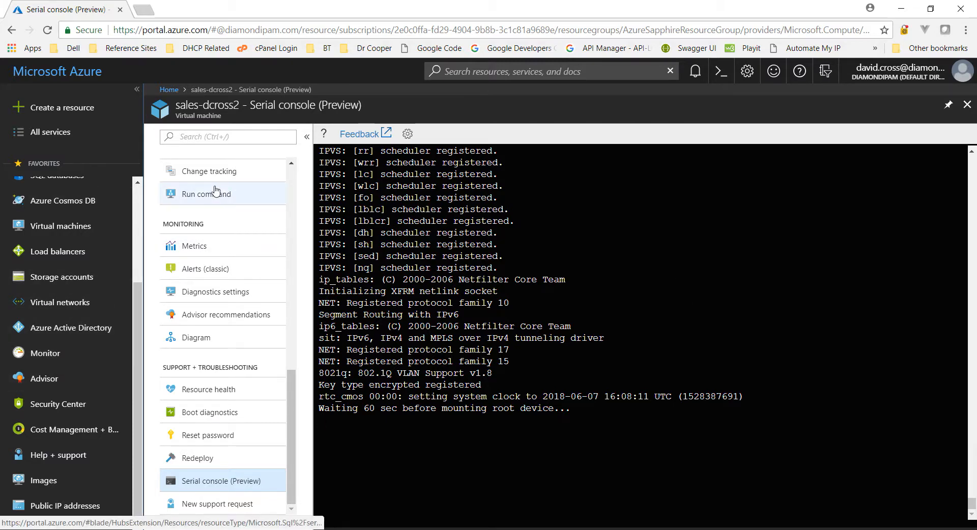
- Show the sales-dcross2 VM's Overview page
{"action": "scroll", "coordinate": [250, 186], "scroll_direction": "up", "scroll_amount": 10}
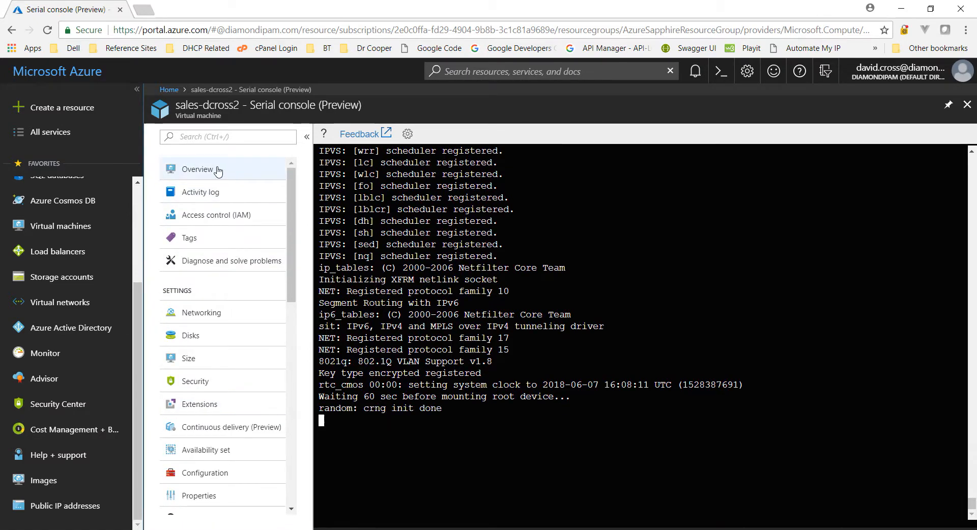
{"action": "left_click", "coordinate": [223, 169]}
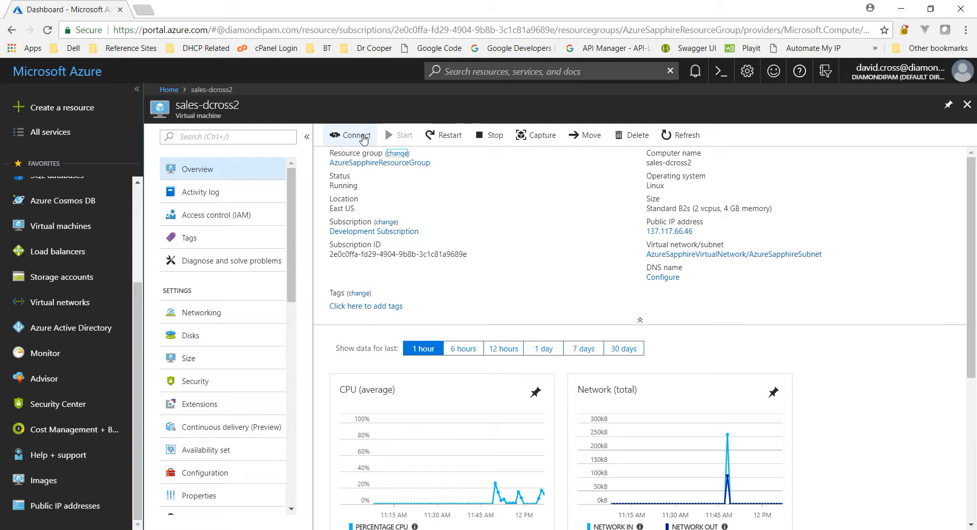
- Copy the public IP 137.117.66.46 from the VM's SSH connection command and switch to PuTTY
{"action": "left_click", "coordinate": [356, 138]}
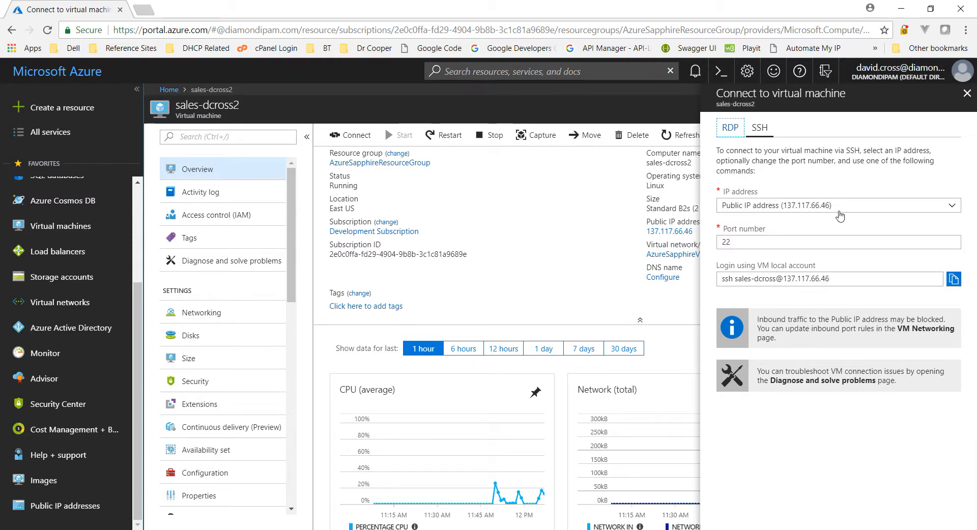
{"action": "left_click", "coordinate": [846, 280]}
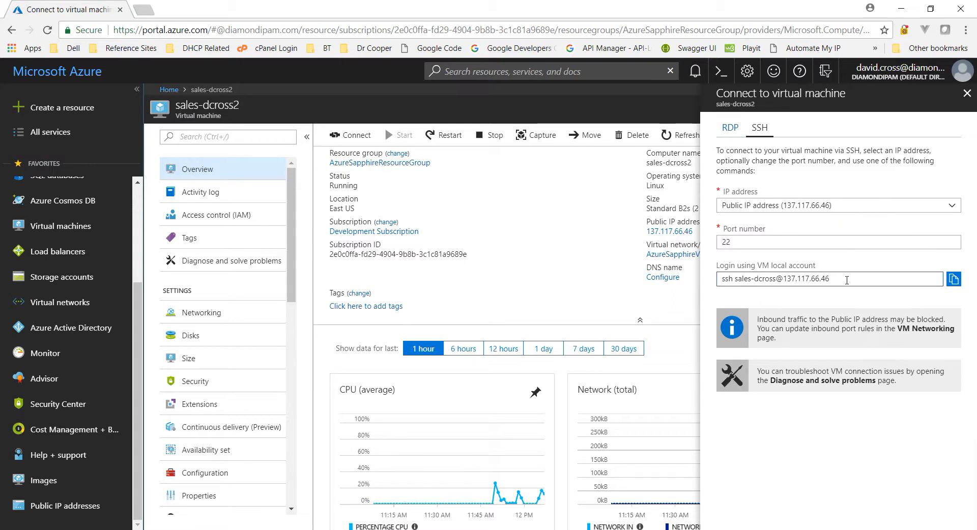
{"action": "left_click_drag", "start_coordinate": [846, 280], "coordinate": [782, 281]}
{"action": "key", "text": "ctrl+c"}
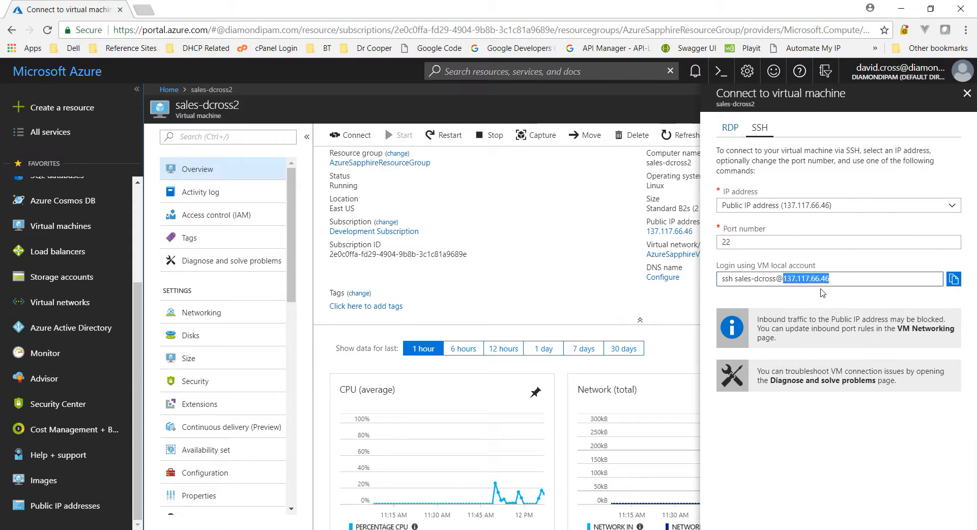
{"action": "key", "text": "alt+Tab"}
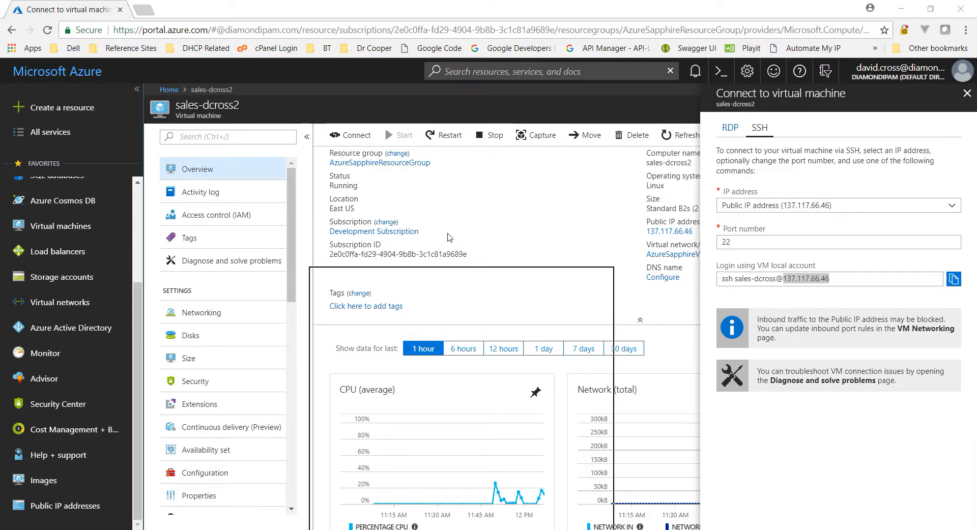
{"action": "scroll", "coordinate": [331, 209], "scroll_direction": "up", "scroll_amount": 1}
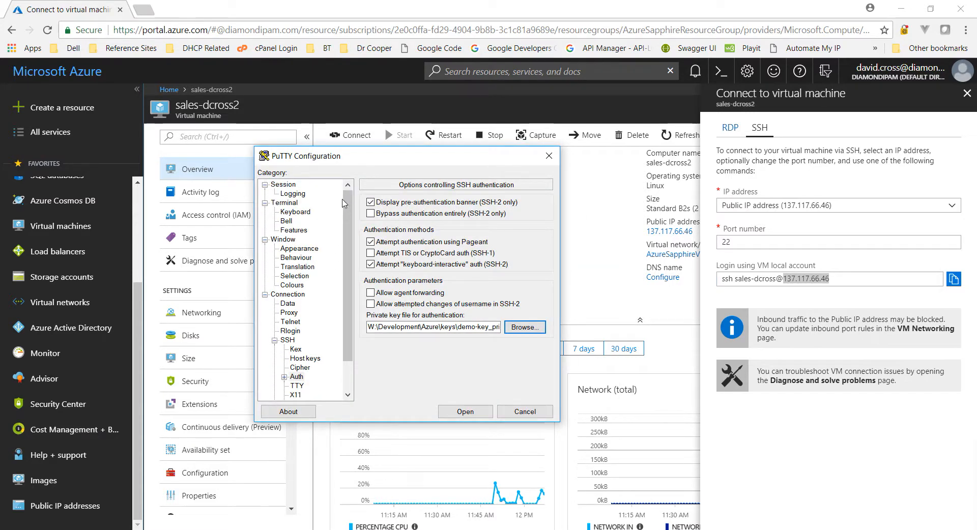
- Set demo-key_priv.ppk as the private key under Connection > SSH > Auth
{"action": "left_click", "coordinate": [283, 184]}
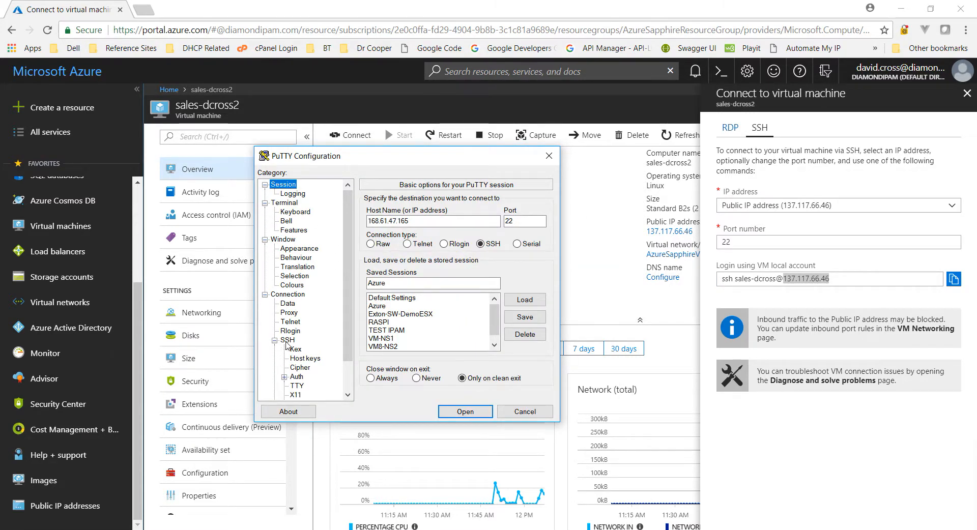
{"action": "left_click", "coordinate": [286, 340]}
{"action": "scroll", "coordinate": [275, 391], "scroll_direction": "down", "scroll_amount": 1}
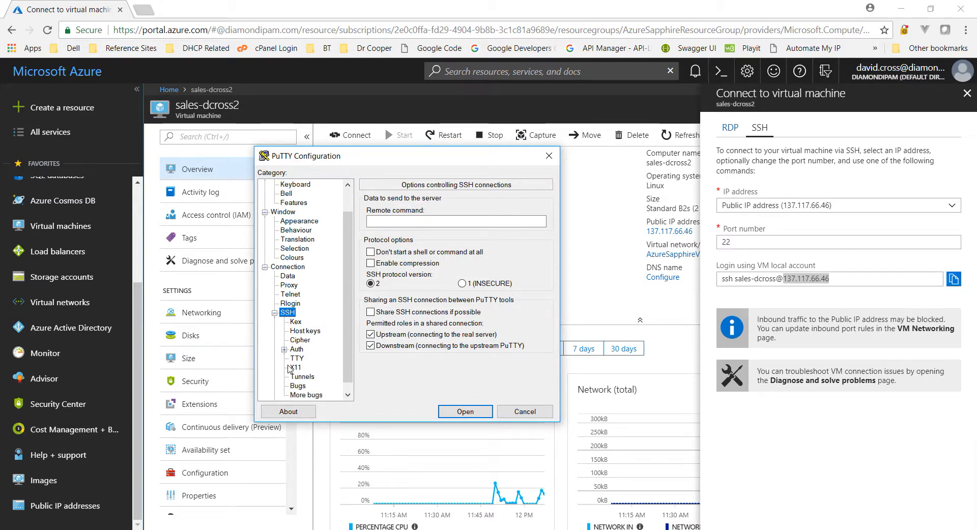
{"action": "left_click", "coordinate": [297, 350]}
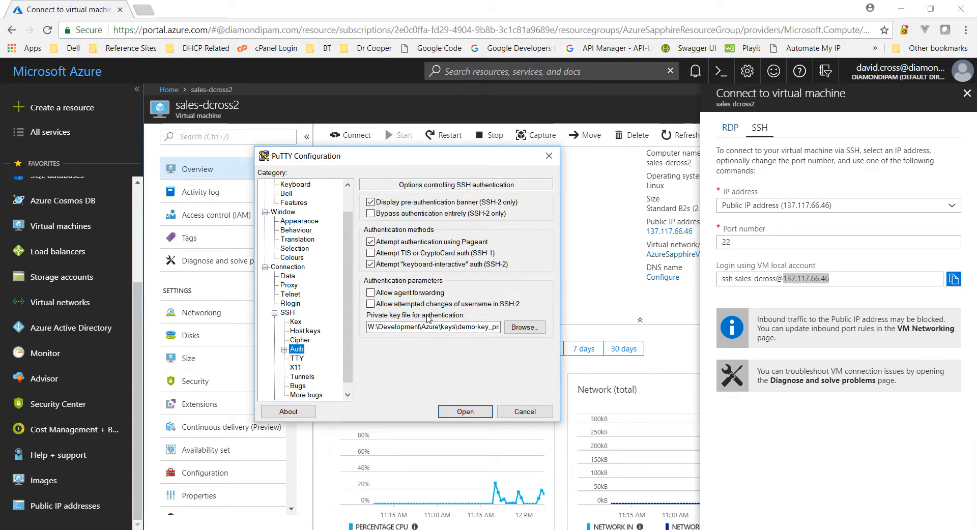
{"action": "left_click", "coordinate": [527, 330]}
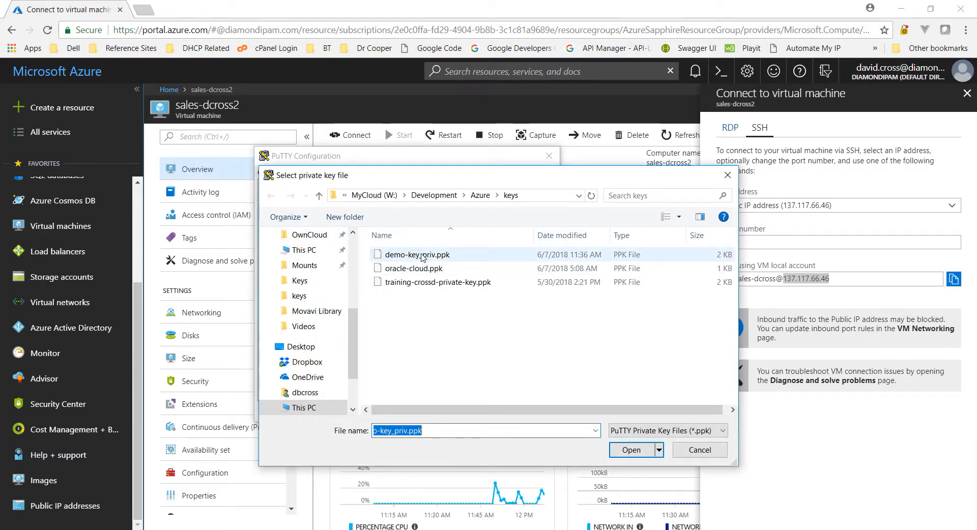
{"action": "key", "text": "alt+Tab"}
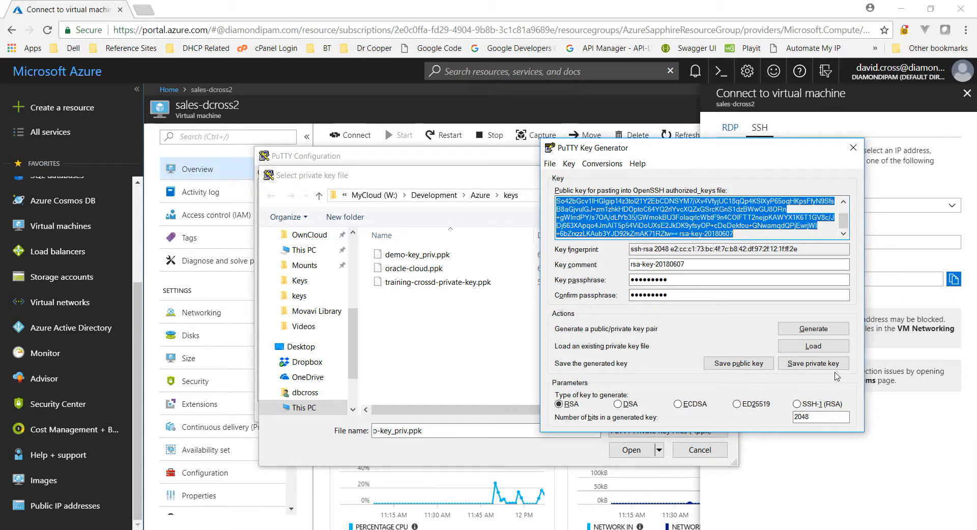
{"action": "left_click", "coordinate": [458, 313]}
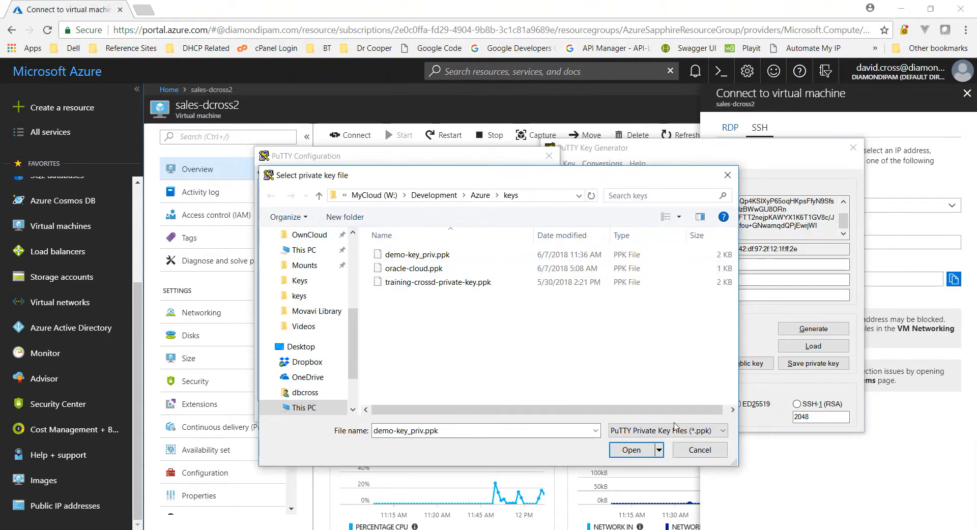
{"action": "key", "text": "Return"}
- Replace the host name with 137.117.66.46, open the session and accept the host key
{"action": "scroll", "coordinate": [305, 285], "scroll_direction": "up", "scroll_amount": 2}
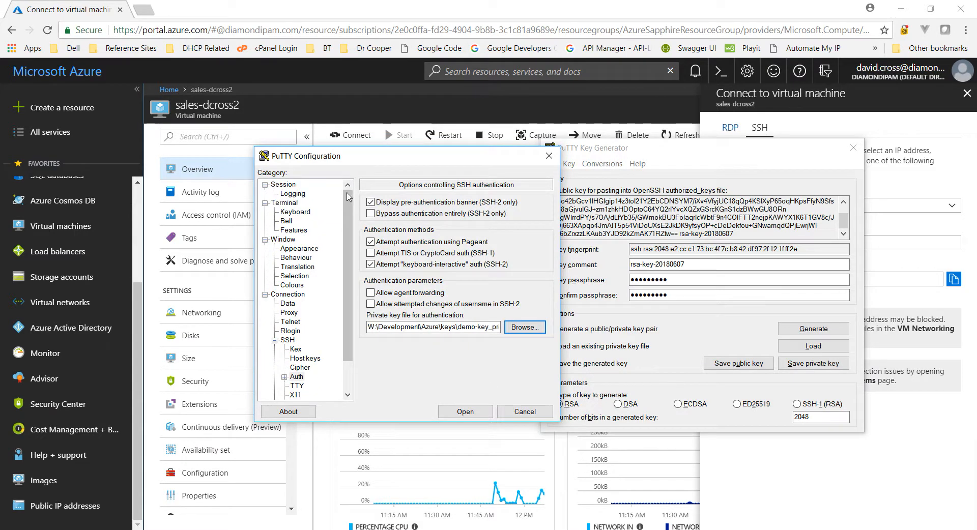
{"action": "left_click", "coordinate": [283, 185]}
{"action": "double_click", "coordinate": [407, 221]}
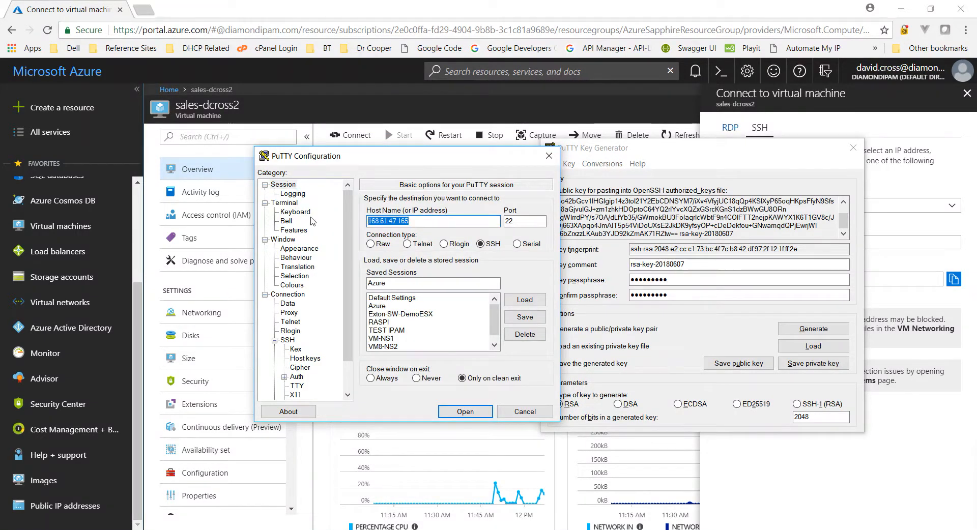
{"action": "key", "text": "ctrl+v"}
{"action": "left_click", "coordinate": [472, 412]}
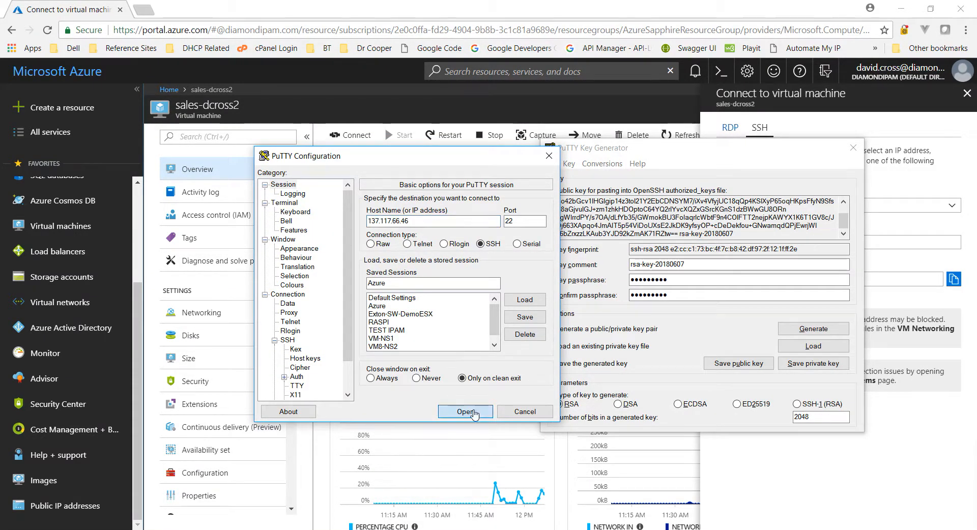
{"action": "left_click", "coordinate": [469, 362]}
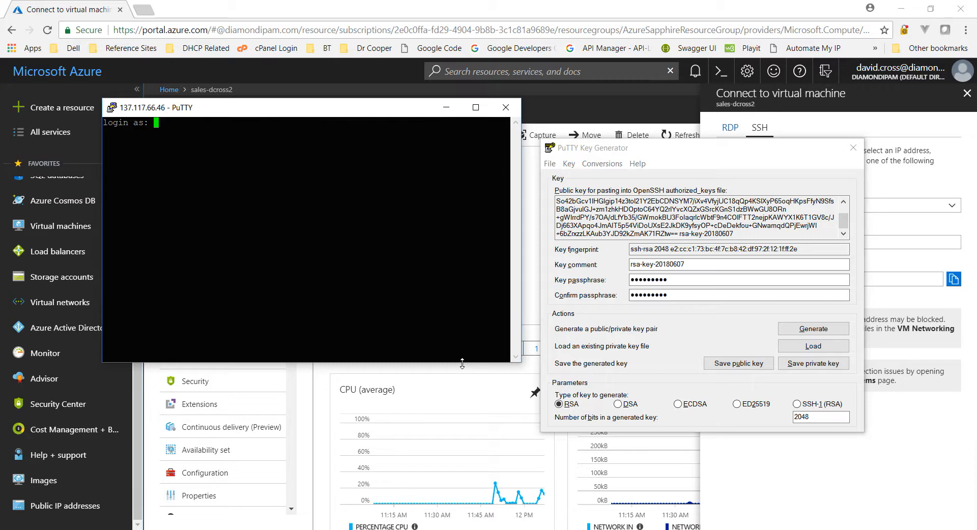
- Log in to the appliance with the login username and the key passphrase
{"action": "type", "text": "sales-dcross"}
{"action": "key", "text": "Return"}
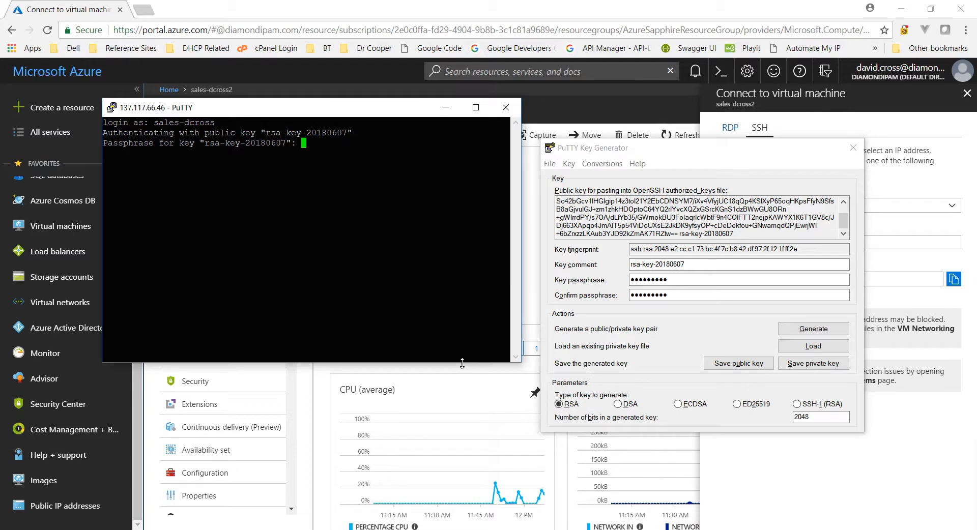
{"action": "key", "text": "Return"}
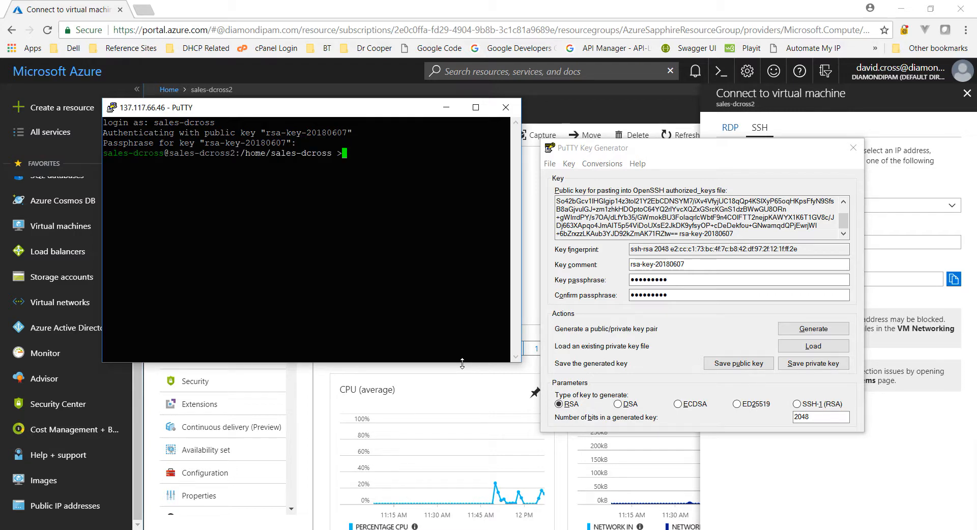
- List the home directory, try changing into /opt/incontrol, and list the contents again
{"action": "type", "text": "ls"}
{"action": "key", "text": "Return"}
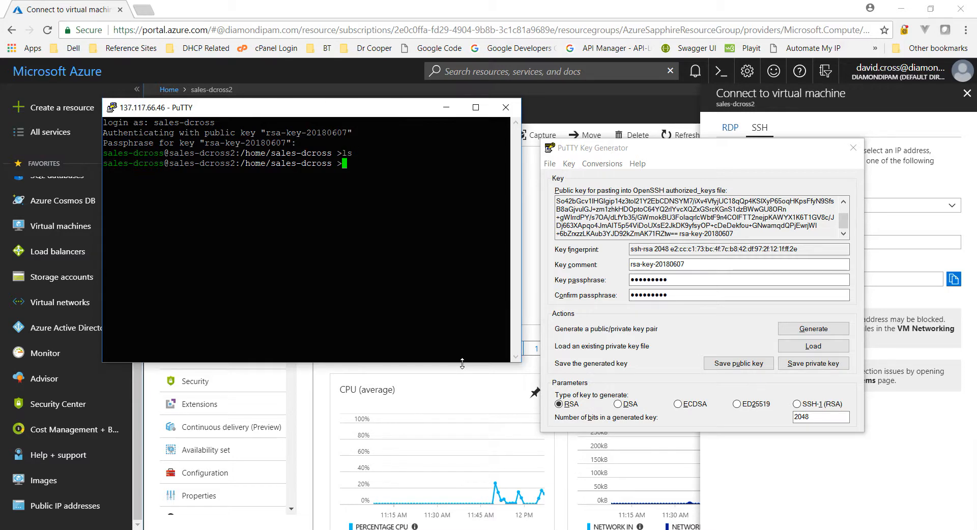
{"action": "type", "text": "cd /opt/incontrol"}
{"action": "key", "text": "Return"}
{"action": "type", "text": "ls"}
{"action": "key", "text": "Return"}
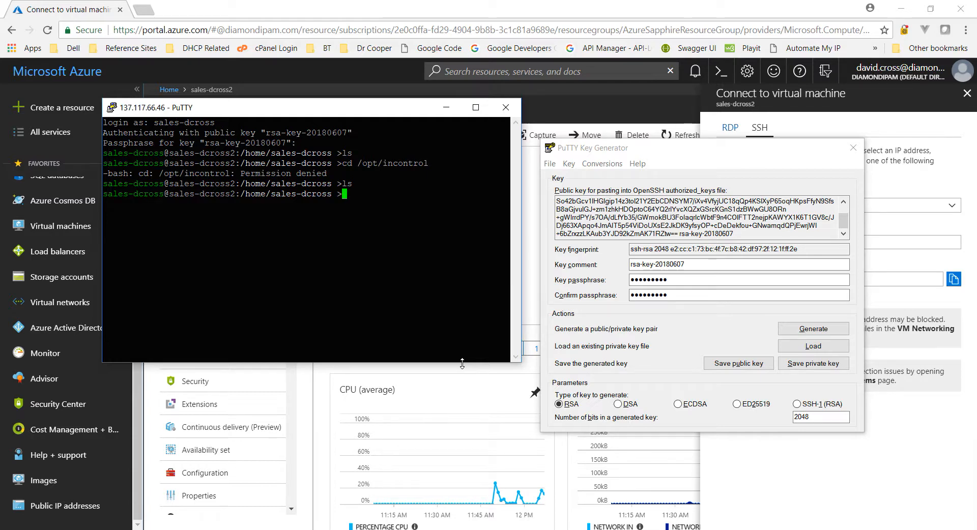
- Become incadmin with su - incadmin and its password, then discard a partial su - app
{"action": "type", "text": "su - incadmin"}
{"action": "key", "text": "Return"}
{"action": "key", "text": "Return"}
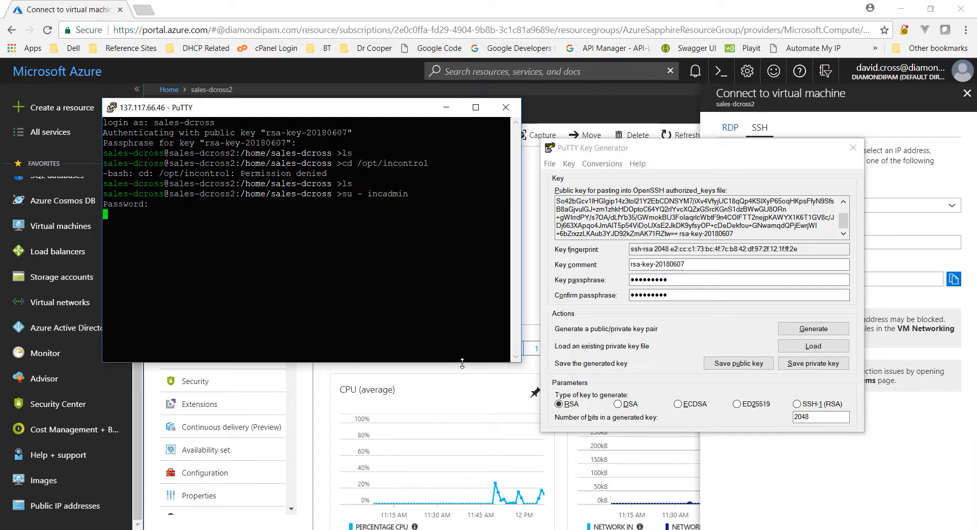
{"action": "type", "text": "ls"}
{"action": "key", "text": "Return"}
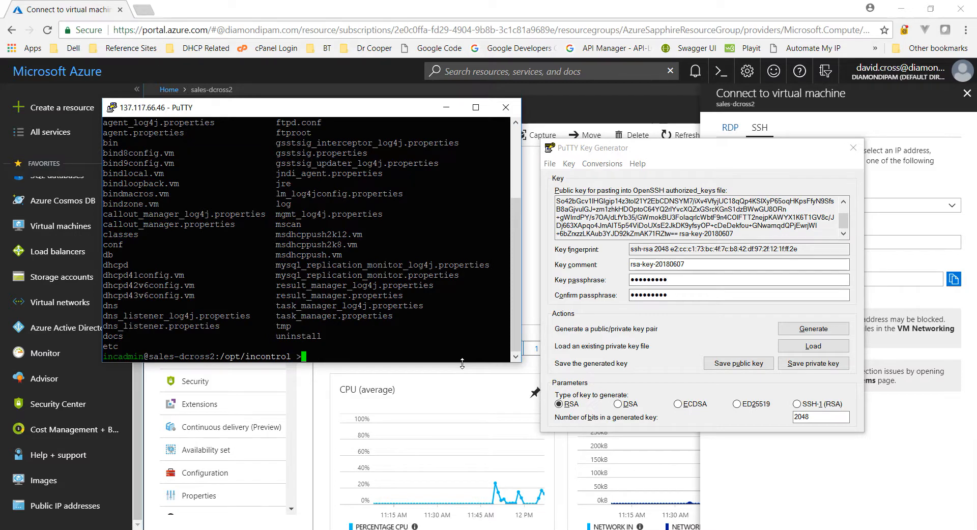
{"action": "type", "text": "su - app"}
{"action": "key", "text": "BackSpace"}
{"action": "key", "text": "BackSpace"}
{"action": "key", "text": "BackSpace"}
{"action": "key", "text": "BackSpace"}
{"action": "key", "text": "BackSpace"}
{"action": "key", "text": "BackSpace"}
{"action": "key", "text": "BackSpace"}
{"action": "key", "text": "BackSpace"}
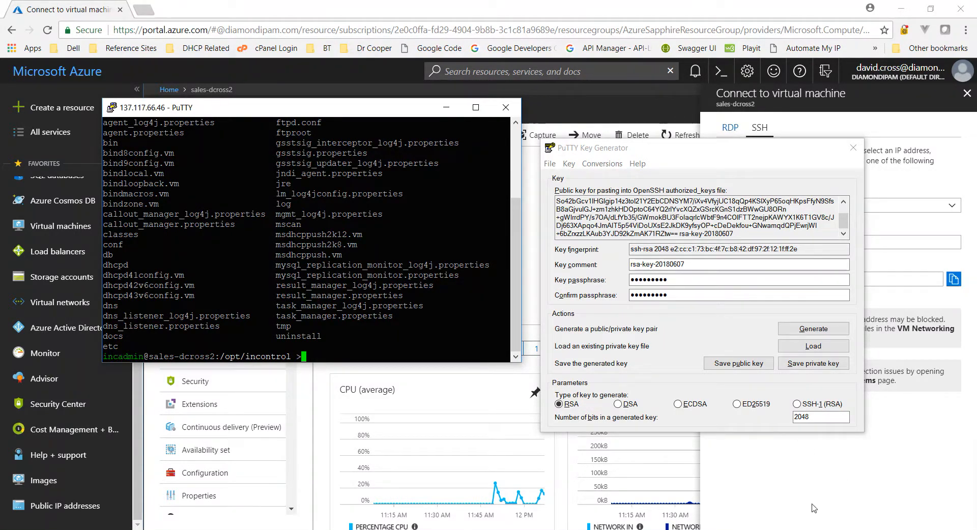